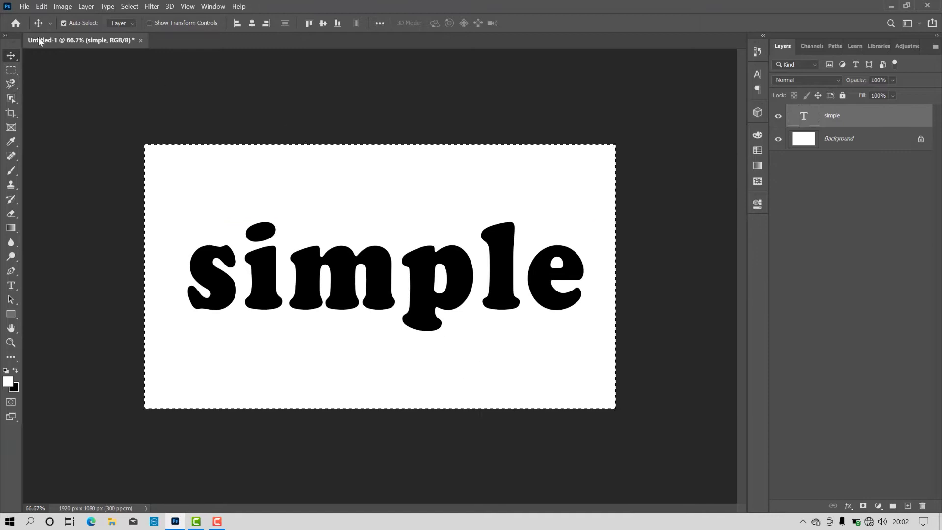
- Center the "simple" text horizontally and vertically on the canvas and deselect the selection
left_click(253, 24)
left_click(324, 26)
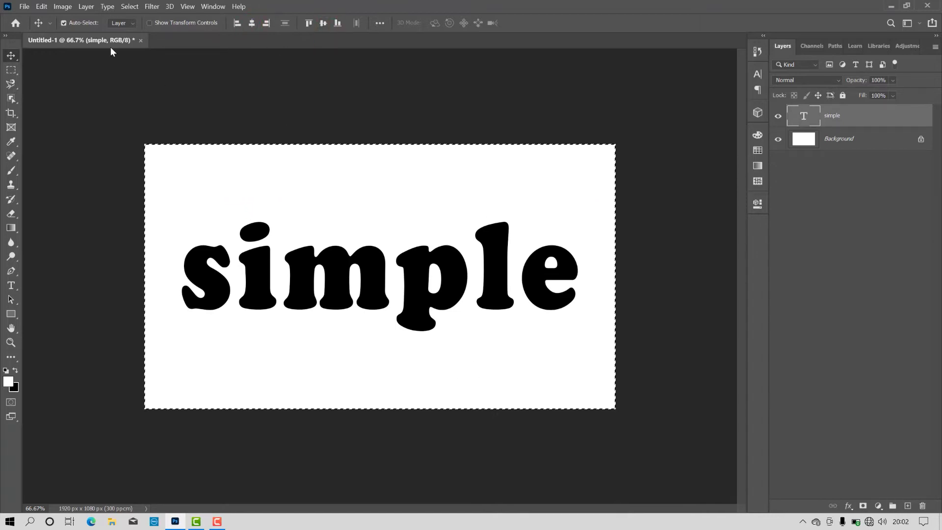
key("ctrl+d")
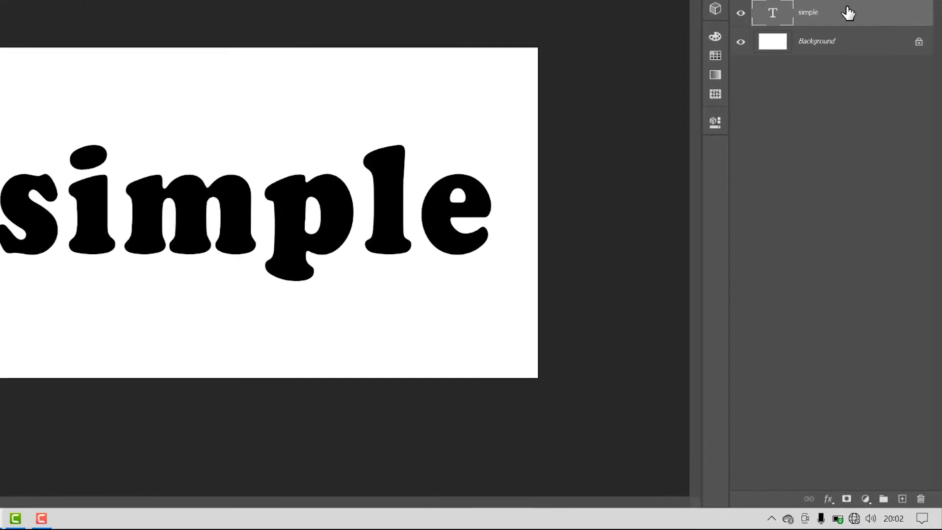
- Add a Stroke layer style to the "simple" text layer and reset its settings to default
left_click(828, 499)
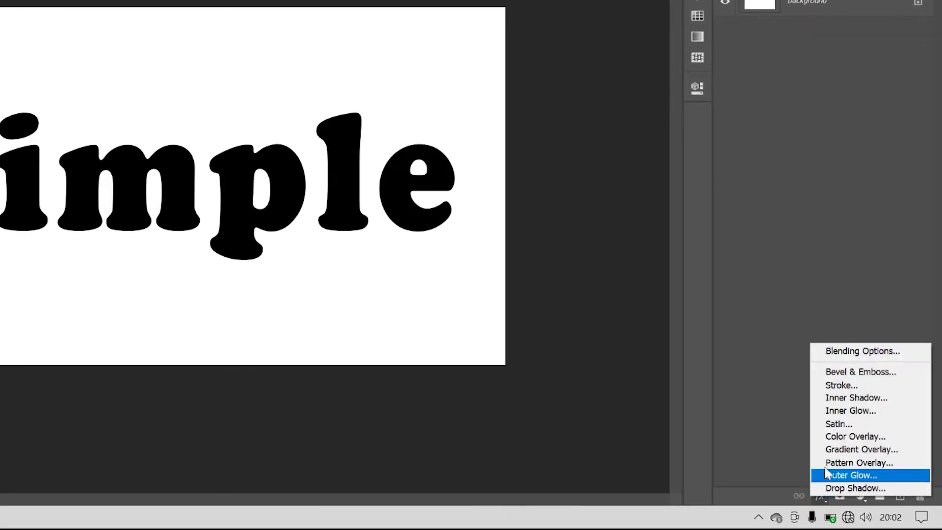
left_click(841, 397)
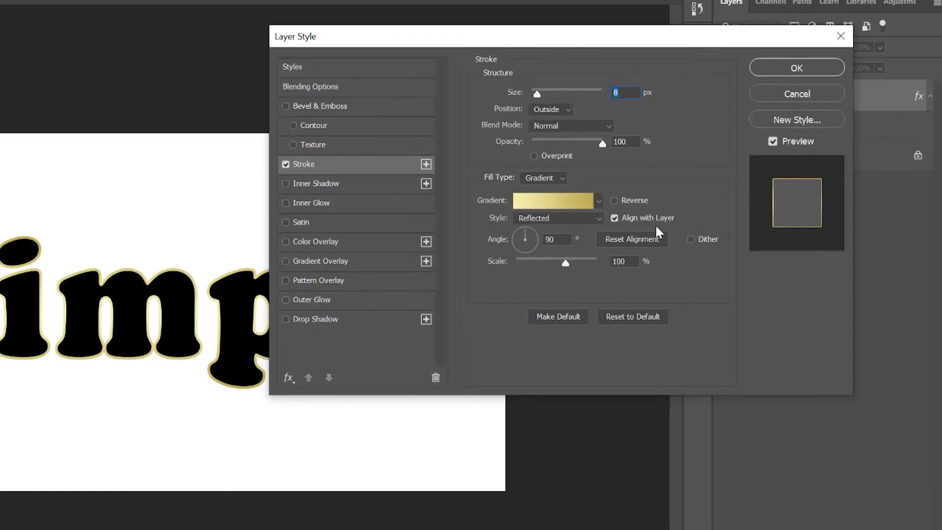
left_click(658, 286)
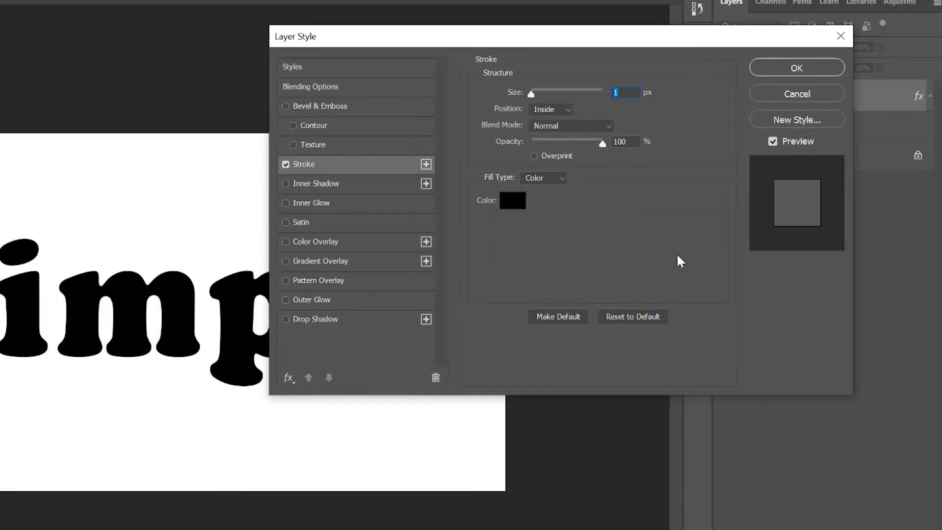
- Set the stroke color to magenta with RGB values 255, 0, 255
left_click(518, 201)
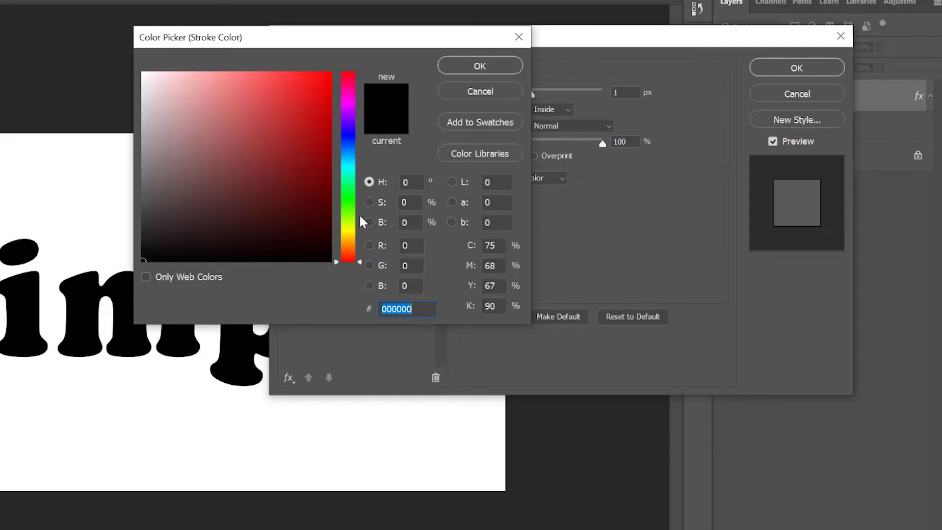
left_click(414, 247)
double_click(414, 247)
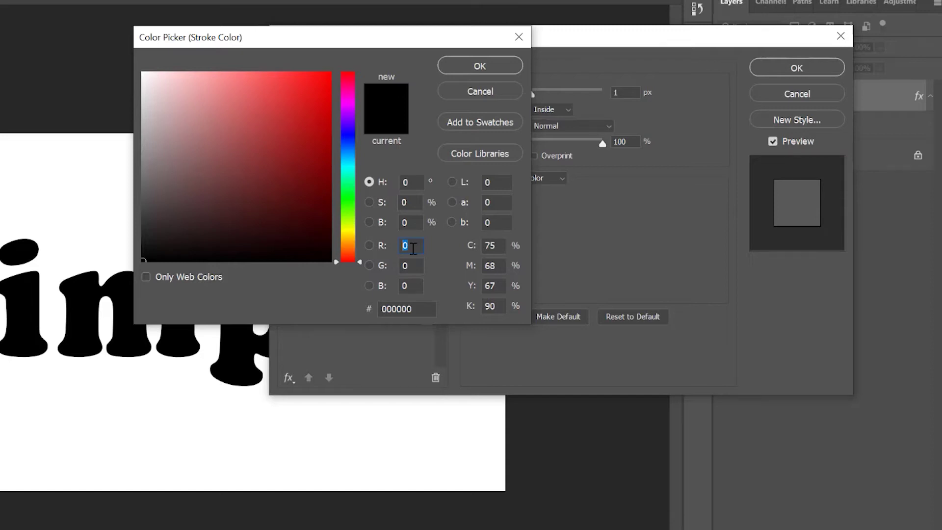
type("255")
double_click(412, 267)
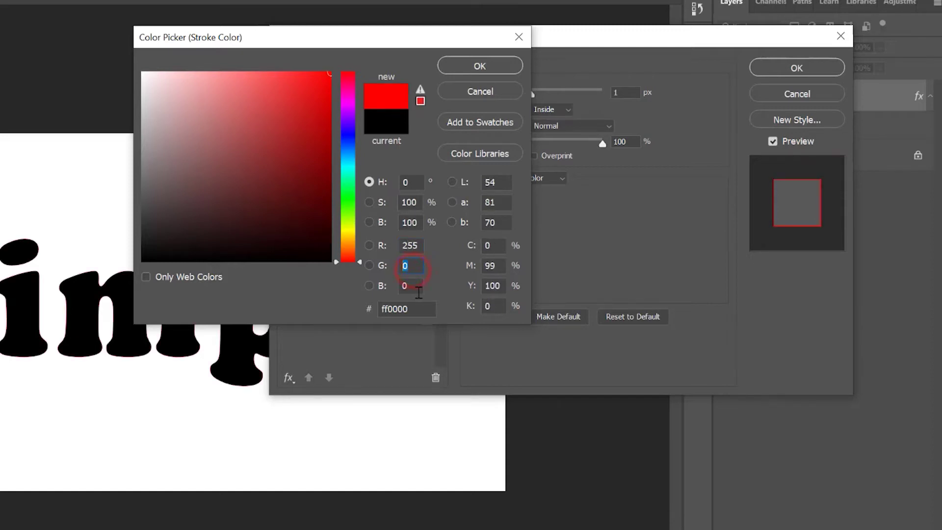
double_click(418, 292)
type("255")
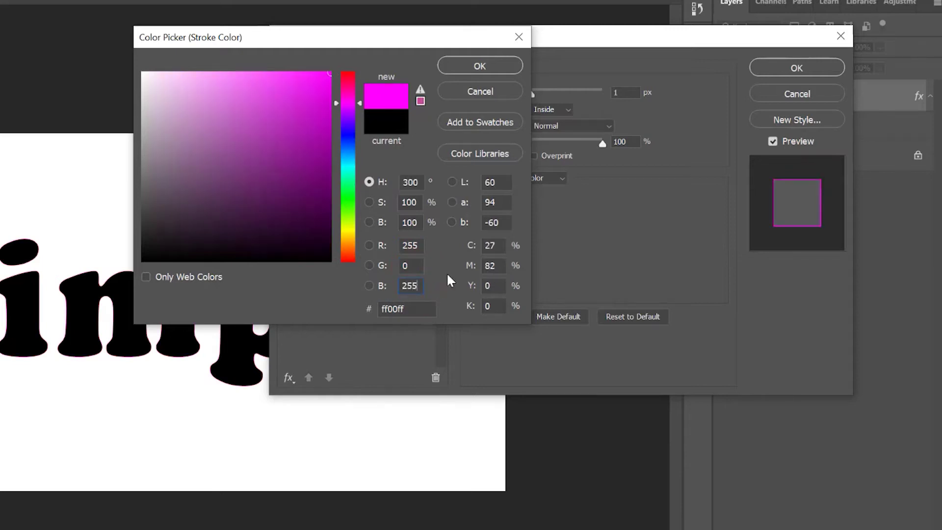
left_click(483, 67)
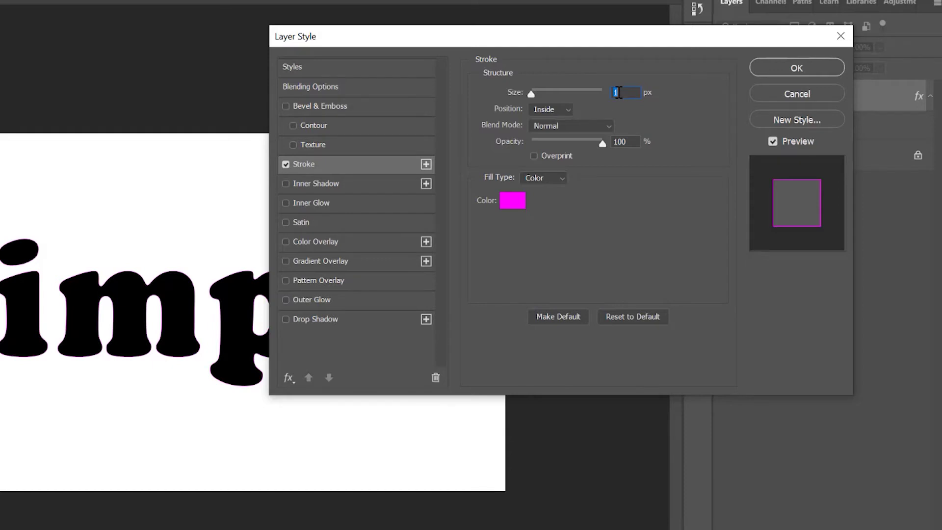
- Position the magenta stroke Outside and set its size to 10 px after trying 12 px
type("12")
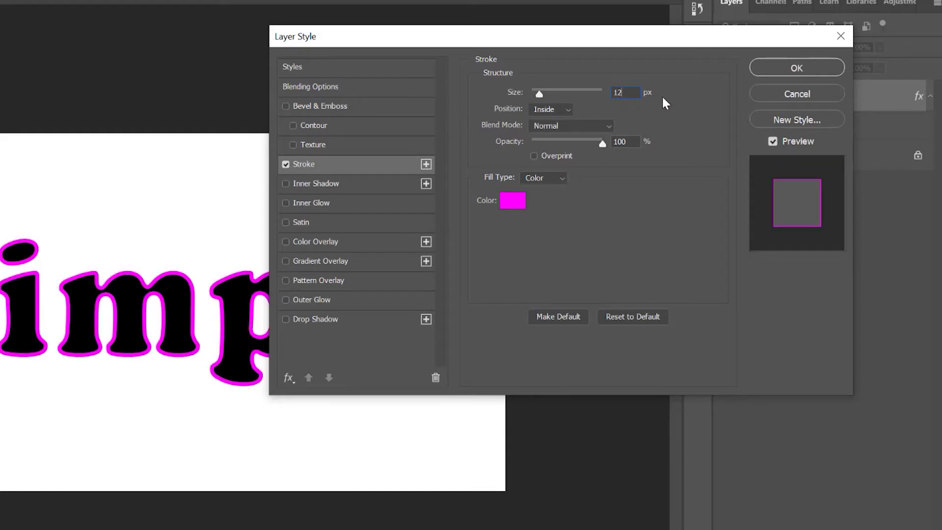
left_click(663, 98)
left_click(537, 110)
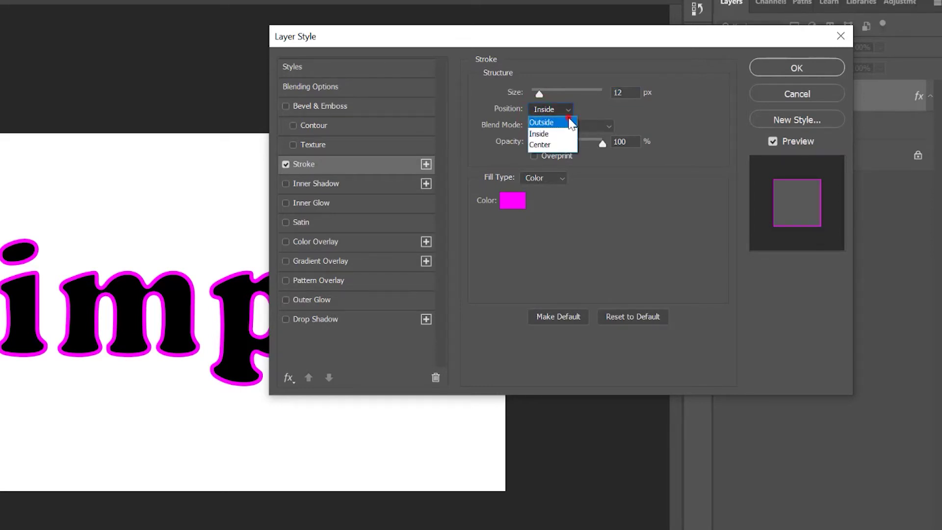
left_click(569, 122)
double_click(620, 93)
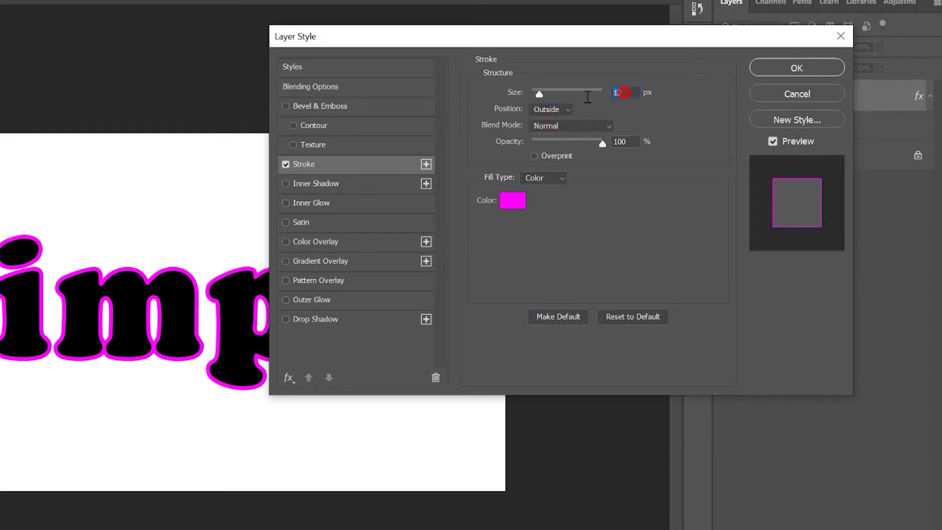
type("10")
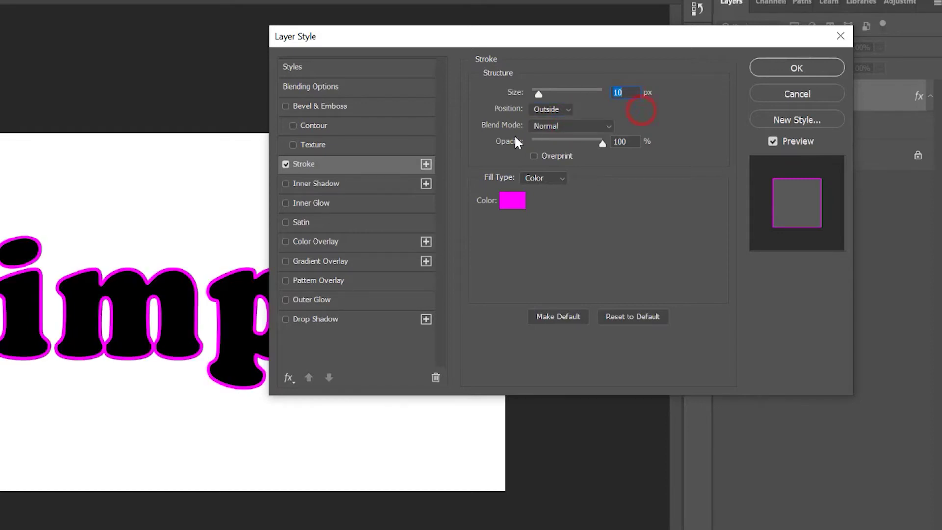
- Add a second stroke to the text layer's style and select the upper of the two strokes
left_click(426, 164)
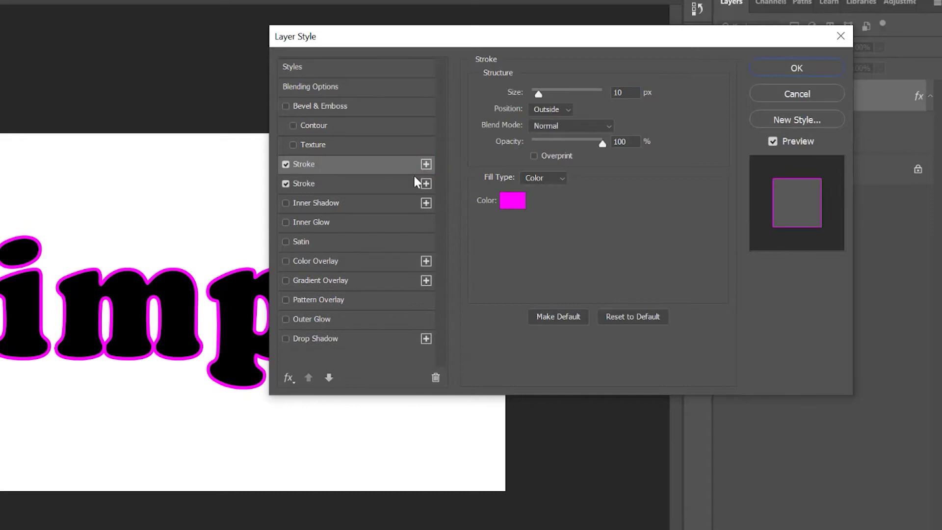
left_click(385, 185)
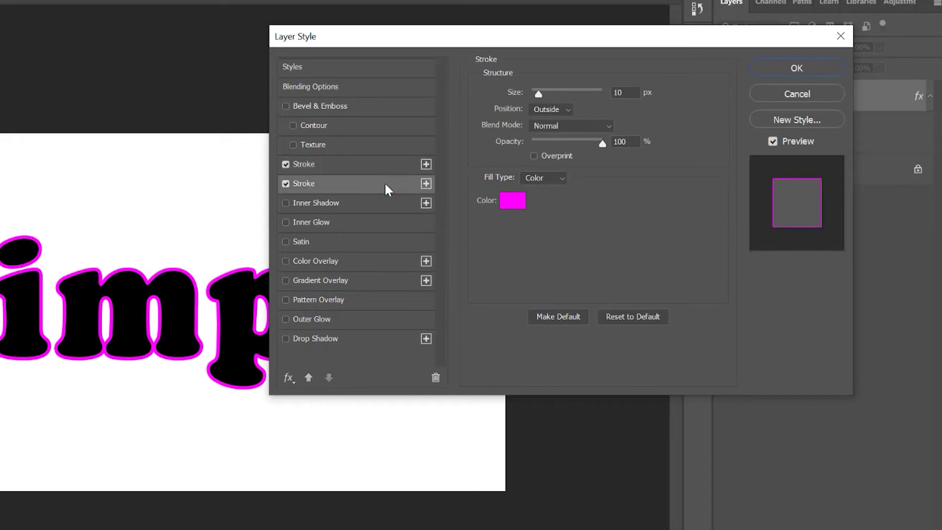
left_click(385, 167)
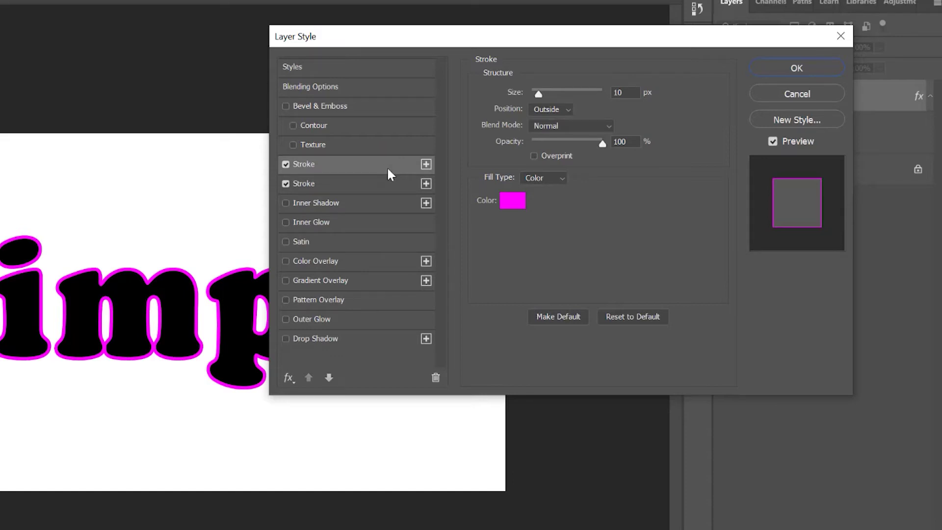
- Set the upper stroke's color to blue with RGB values 0, 0, 255
left_click(512, 201)
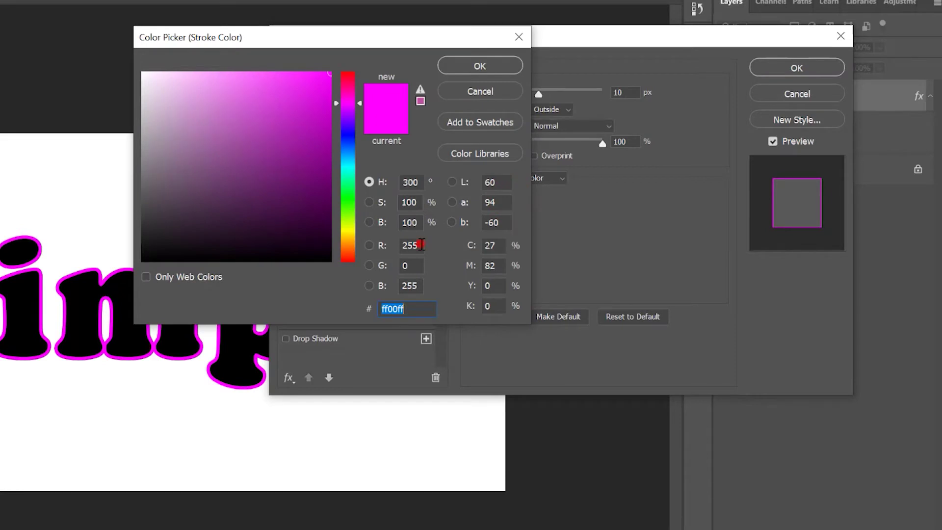
left_click(417, 245)
type("0")
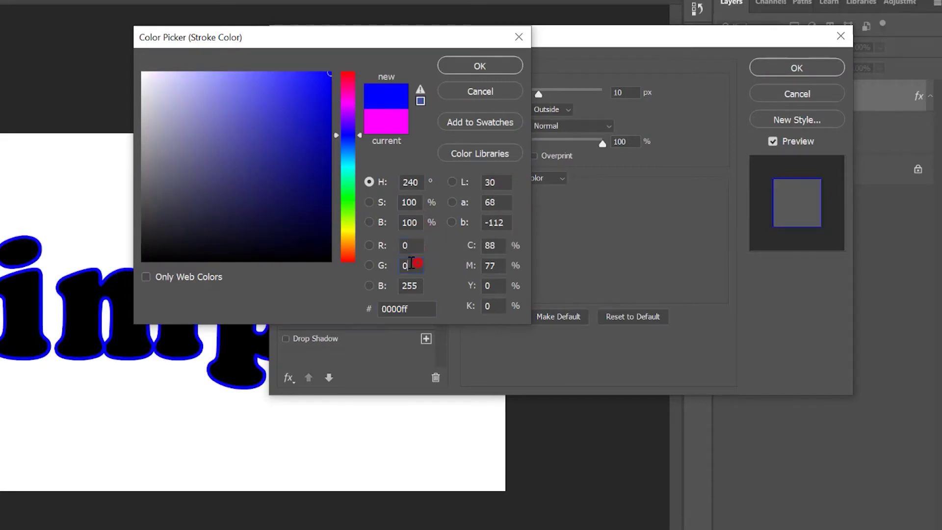
left_click(412, 286)
left_click(481, 66)
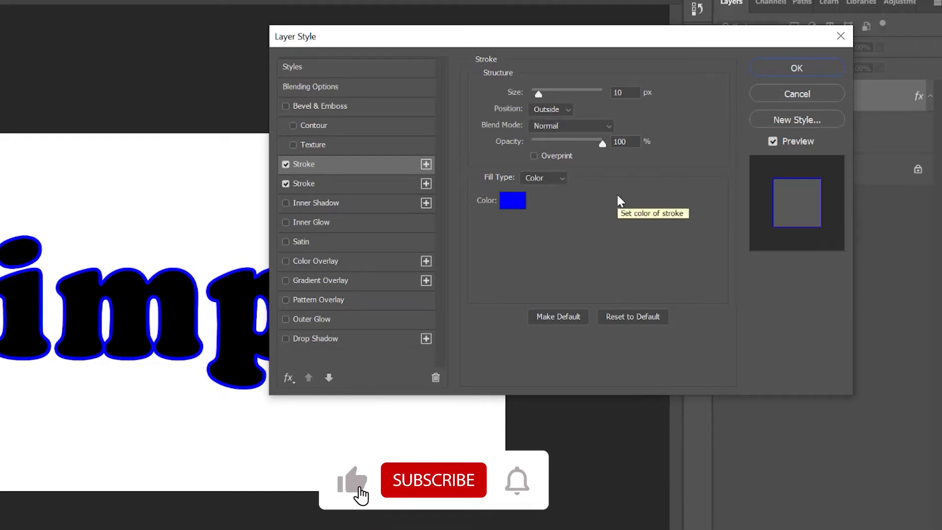
- Change the lower magenta stroke's position to Inside and shift the Layer Style dialog to uncover more of the text
left_click(353, 183)
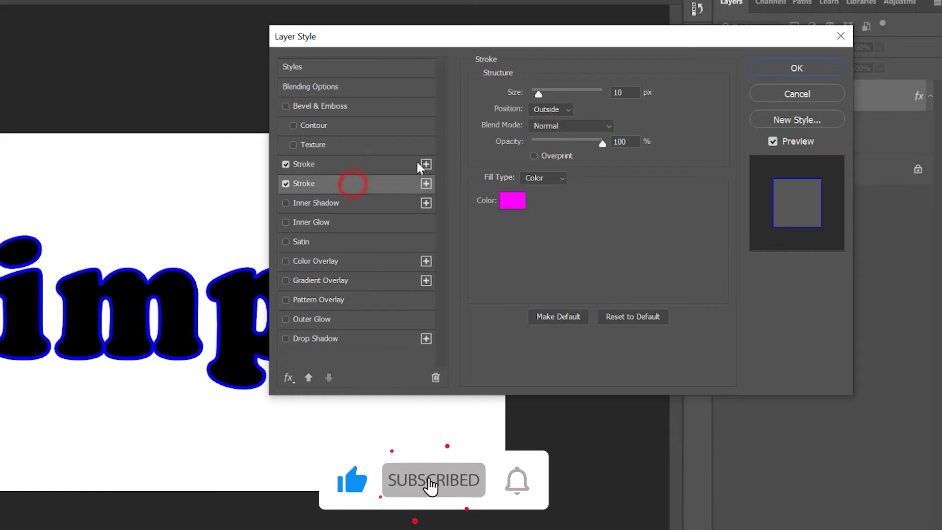
left_click(552, 109)
left_click(544, 119)
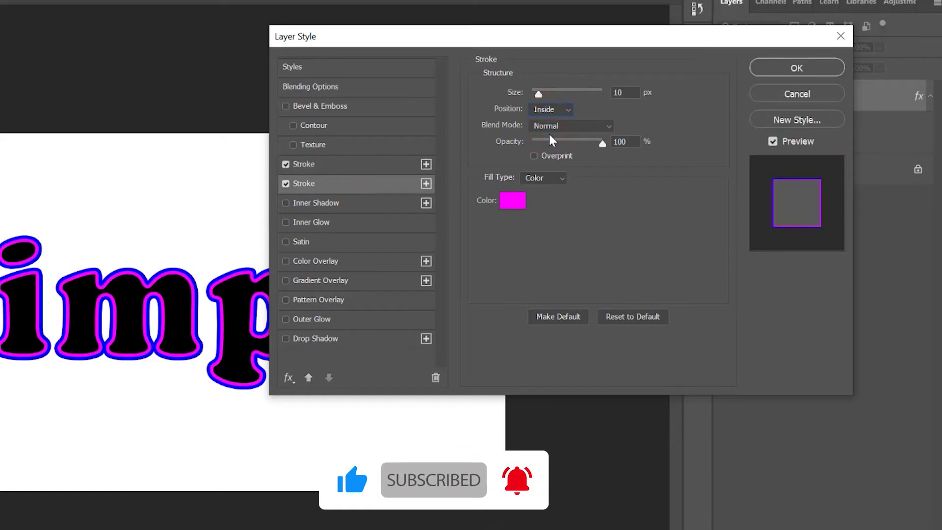
left_click_drag(545, 42, 579, 61)
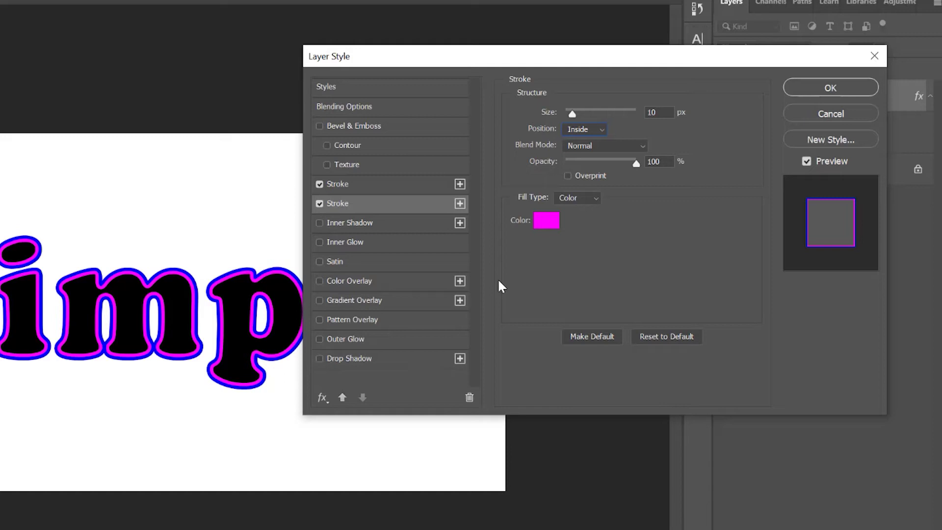
- Set the blue stroke's size to 20 px and move it below the magenta stroke in the effects order
left_click(383, 184)
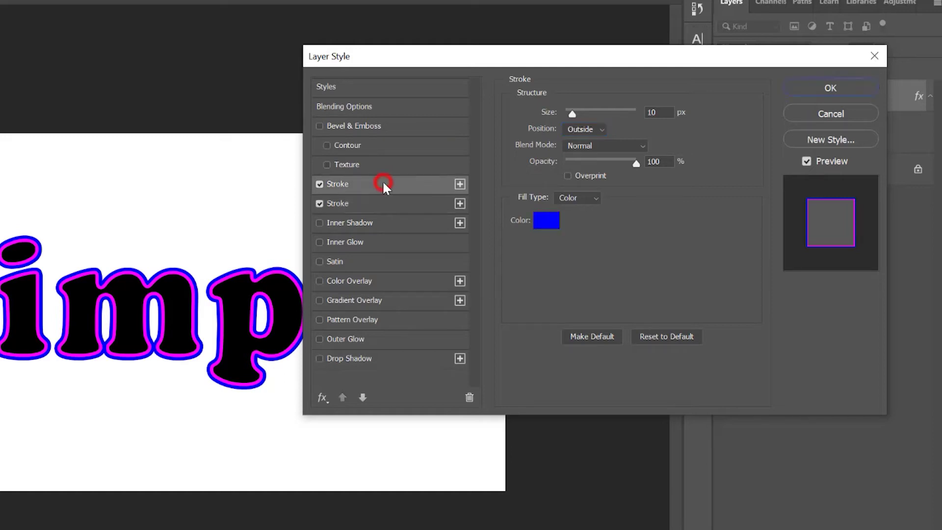
double_click(658, 113)
type("20")
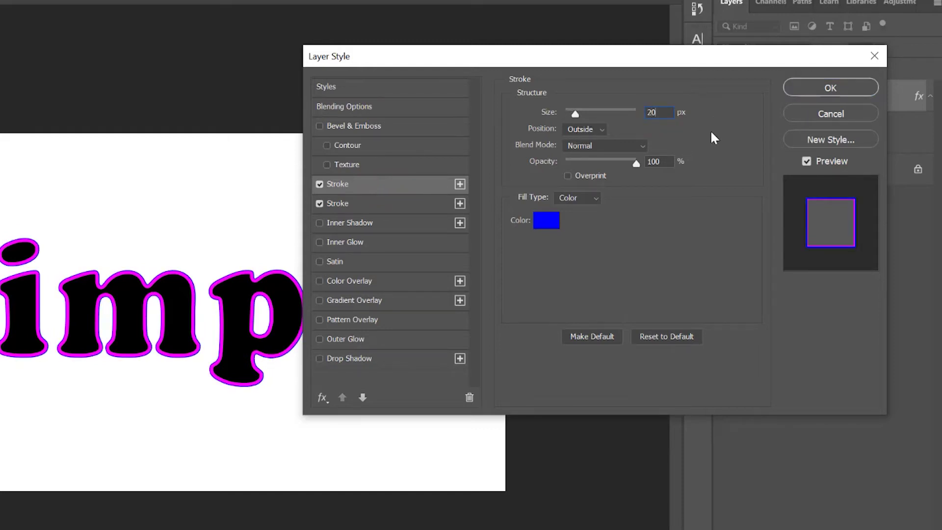
left_click(710, 133)
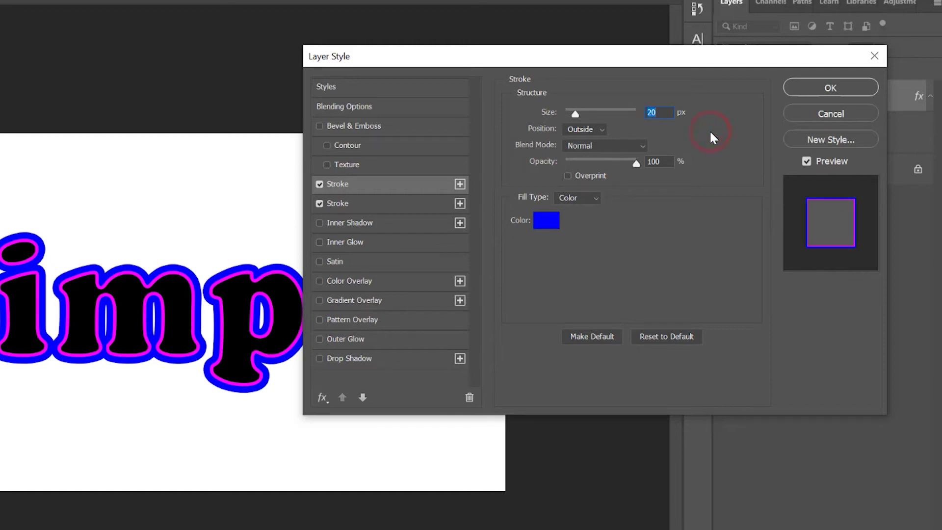
left_click(363, 397)
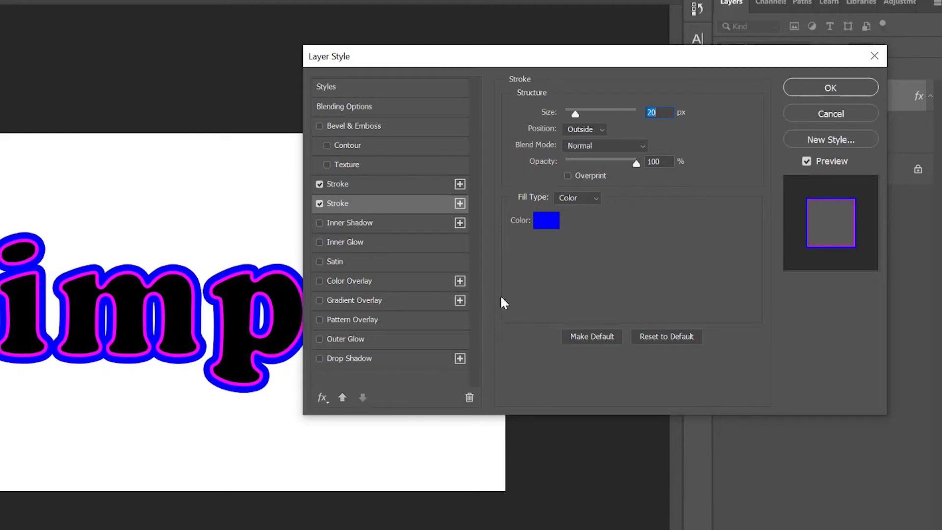
- Duplicate the blue stroke and color the upper copy cyan with RGB values 0, 255, 255
left_click(459, 204)
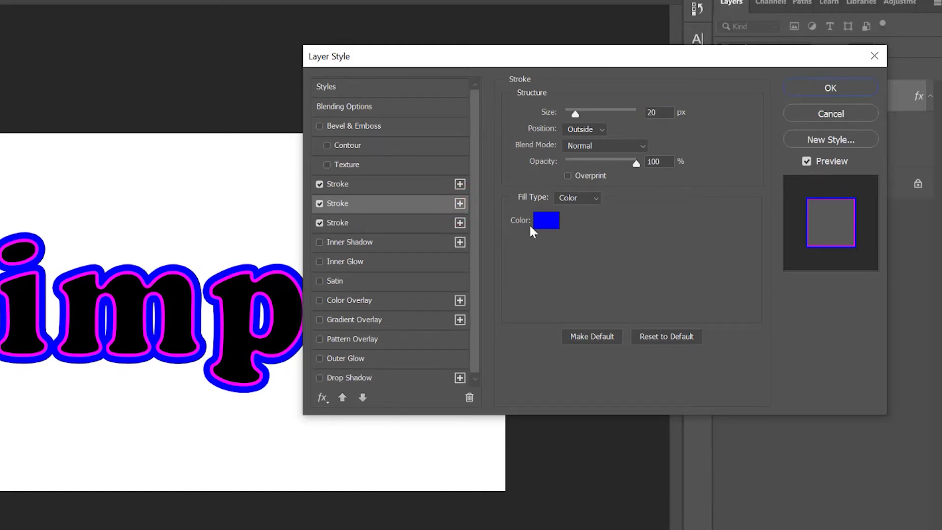
left_click(538, 223)
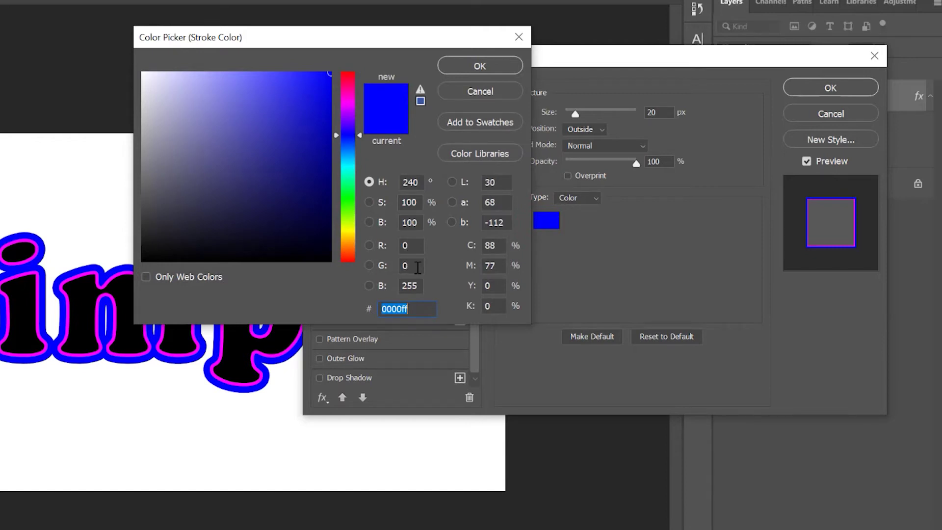
double_click(418, 267)
type("255")
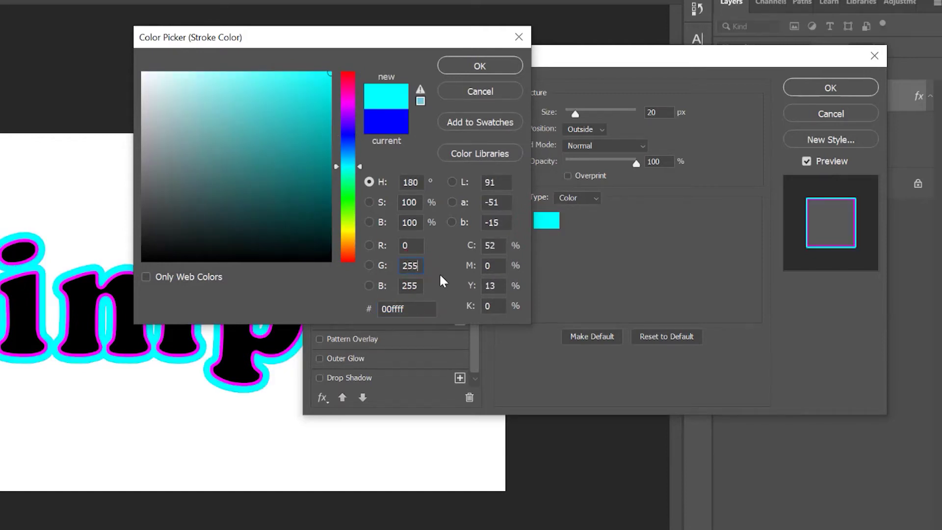
left_click(454, 65)
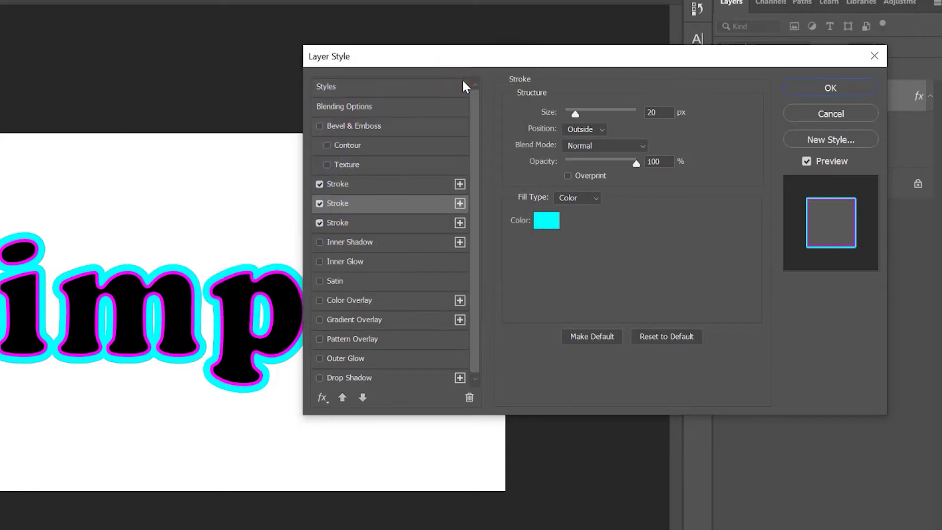
- Set the cyan stroke's size to 30 px and move it below the blue stroke in the effects order
left_click_drag(660, 112, 597, 109)
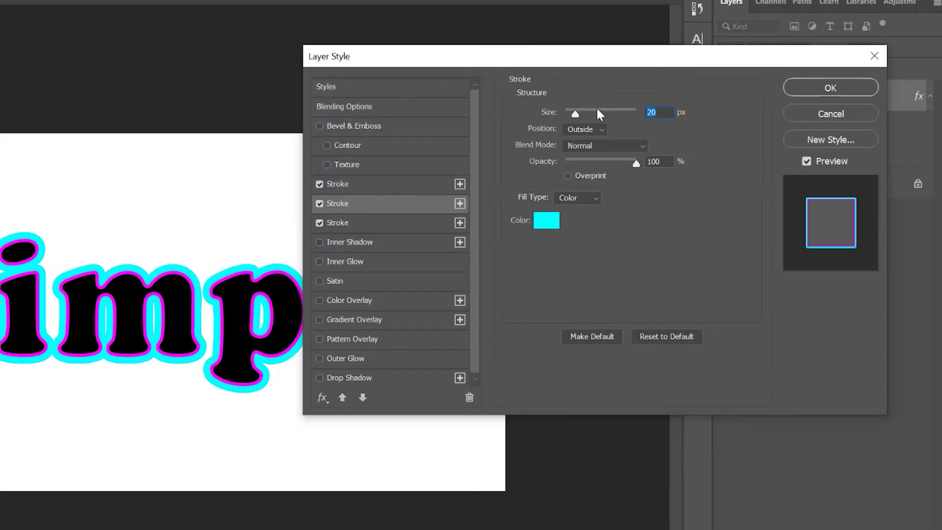
type("2")
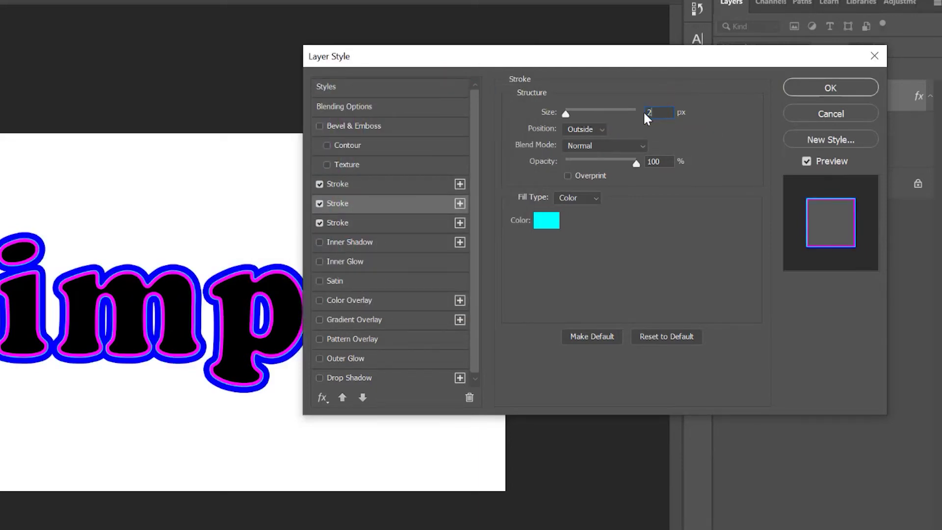
key("BackSpace")
type("30")
left_click(679, 125)
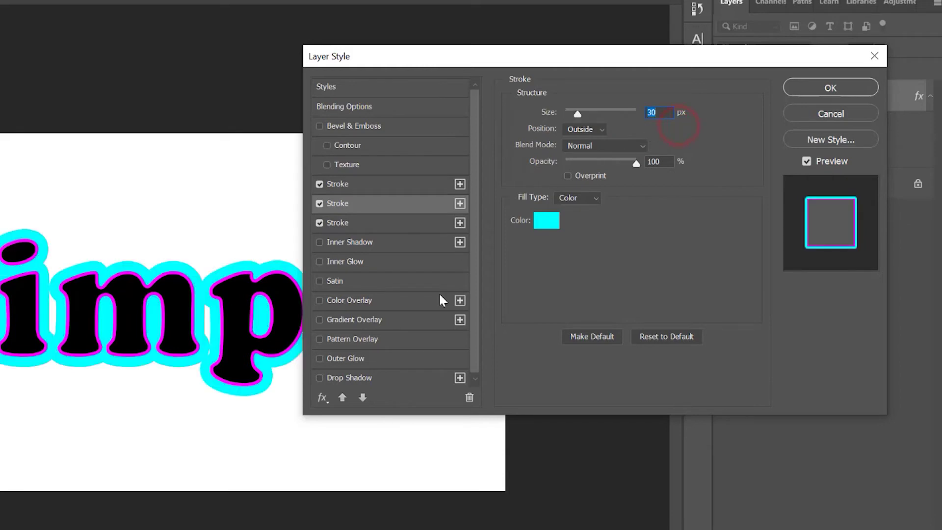
left_click(363, 399)
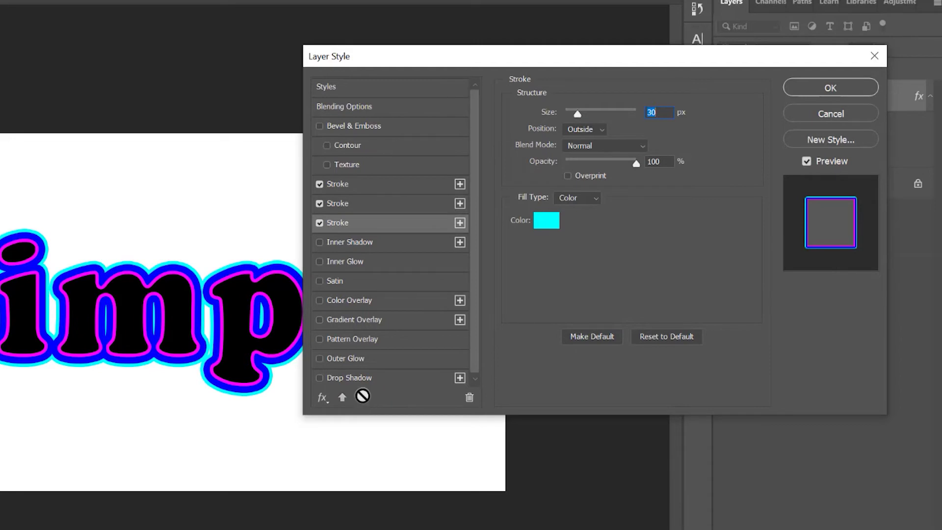
- Duplicate the cyan stroke and color the upper copy green with RGB values 0, 255, 0
left_click(460, 223)
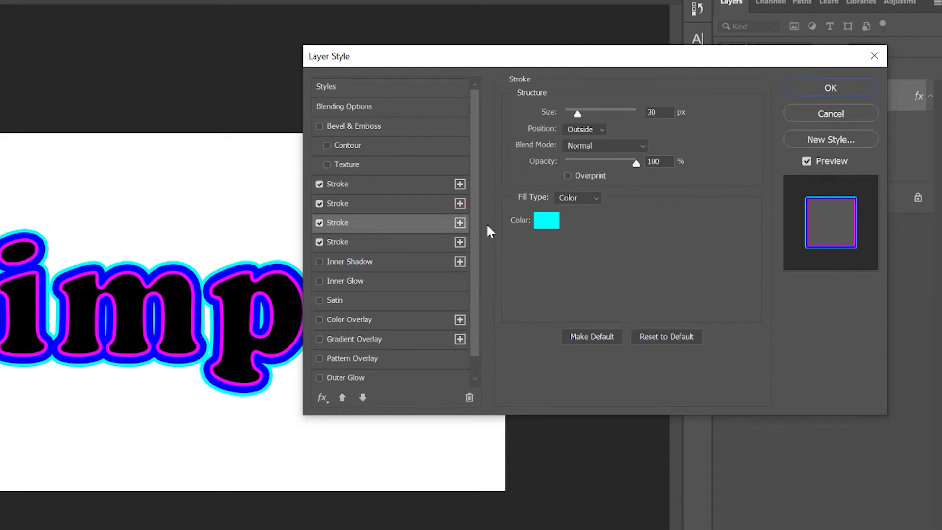
left_click(539, 219)
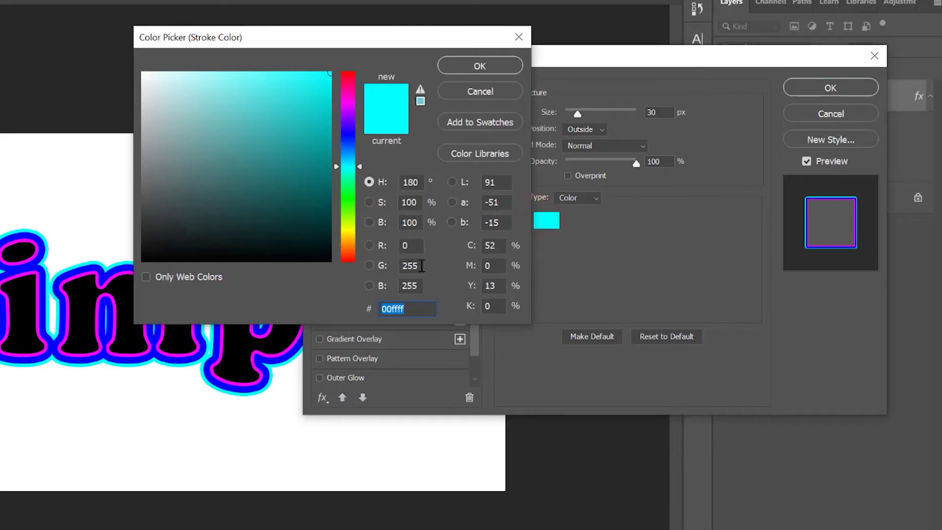
left_click(417, 286)
double_click(417, 285)
type("0")
left_click(467, 66)
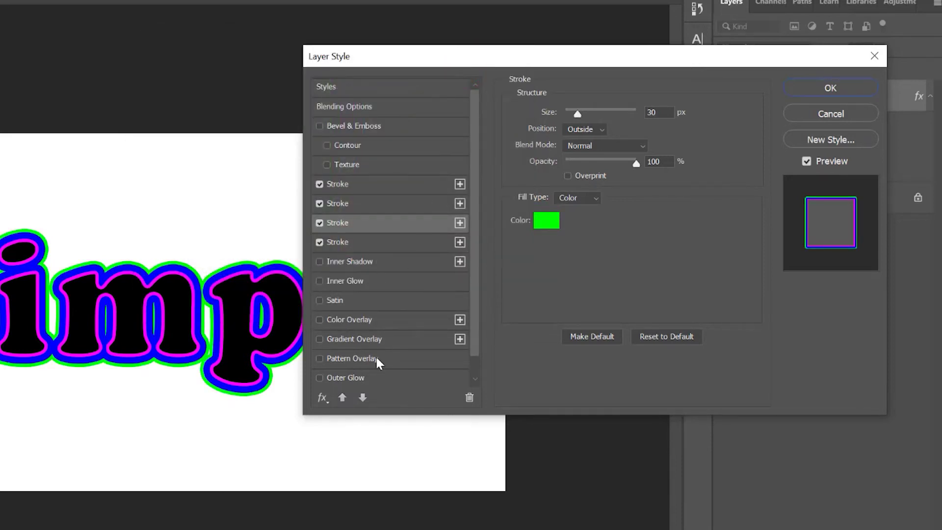
- Set the green stroke's size to 40 px and move it below the cyan stroke in the effects order
double_click(659, 113)
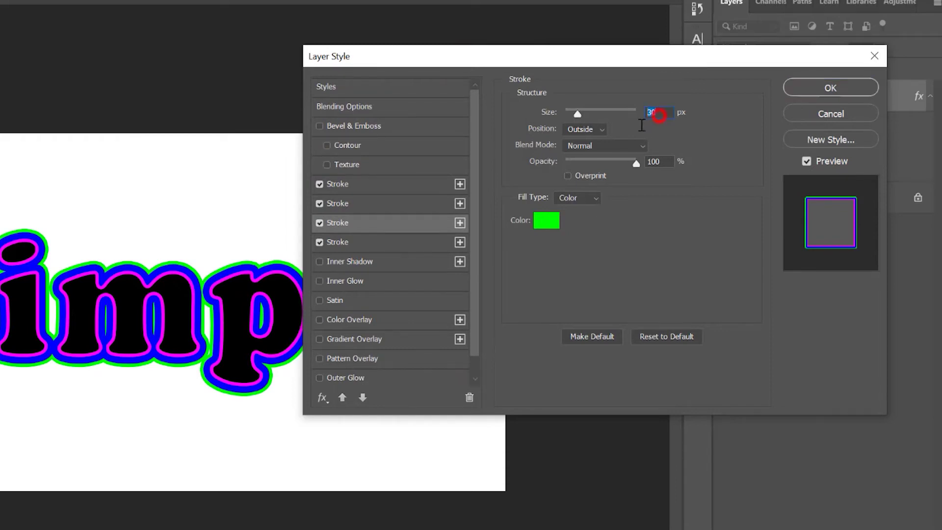
type("40")
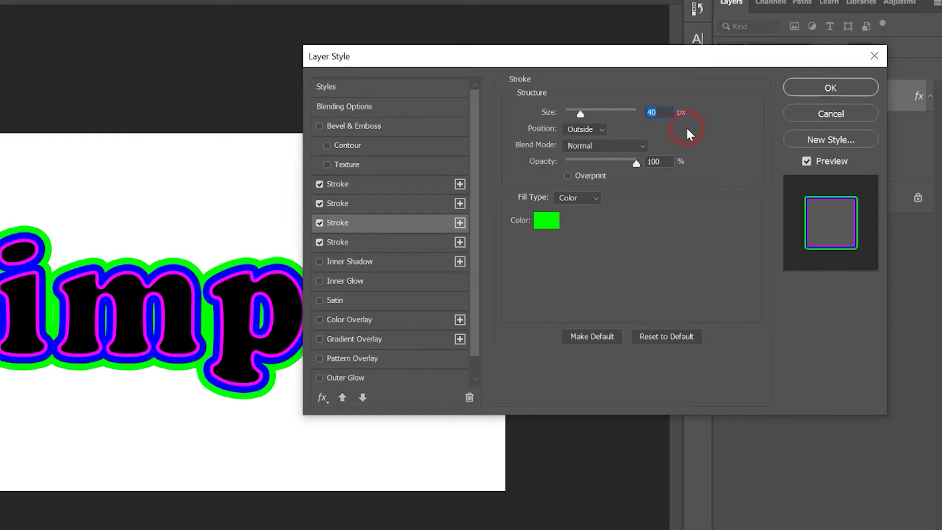
left_click(362, 397)
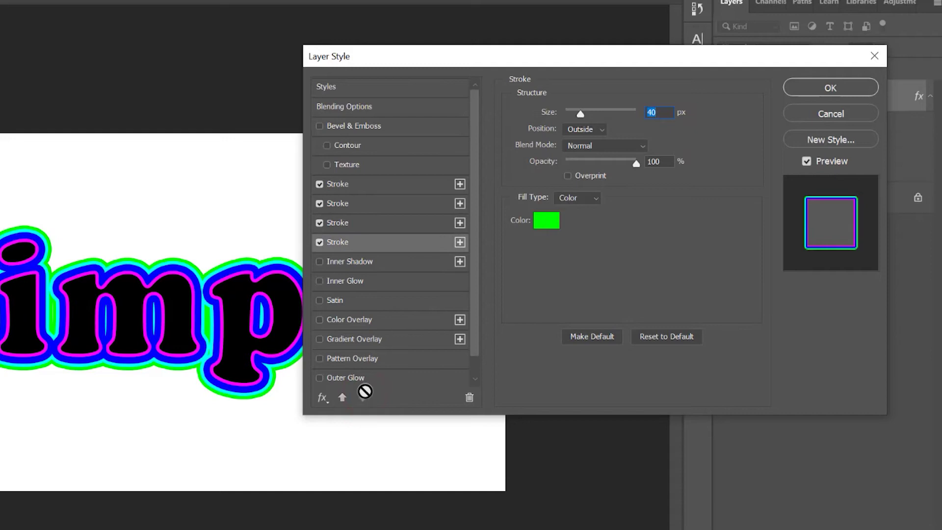
- Duplicate the green stroke and give the upper copy a yellow color, RGB 255, 255, 0, with a size of 50 px
left_click(460, 241)
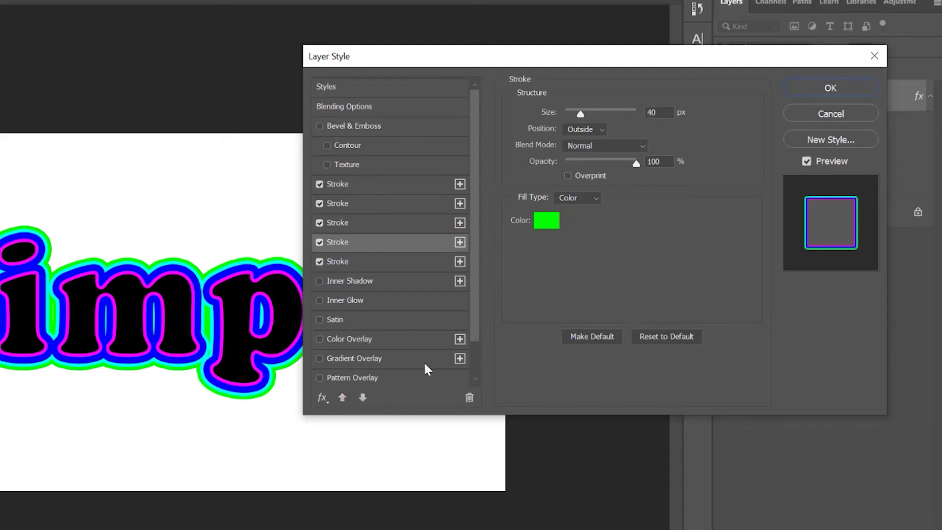
left_click(546, 220)
left_click(409, 246)
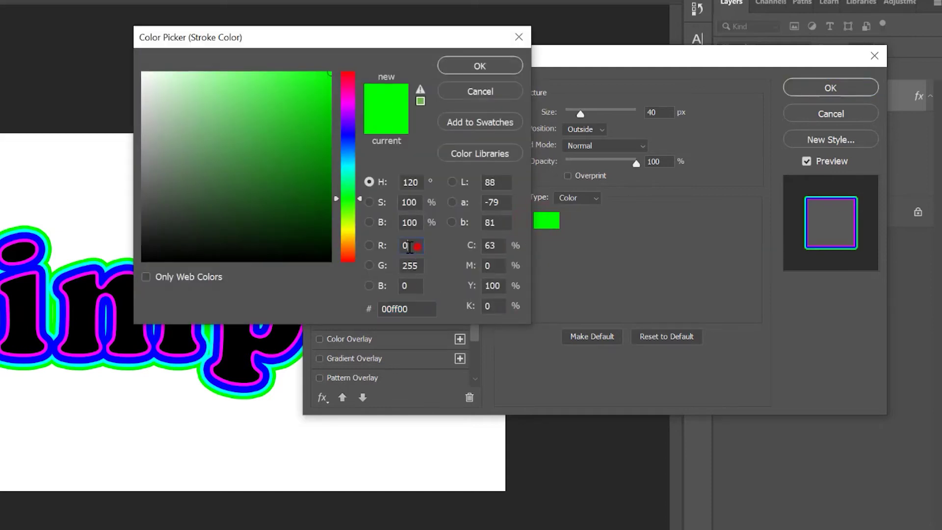
type("255")
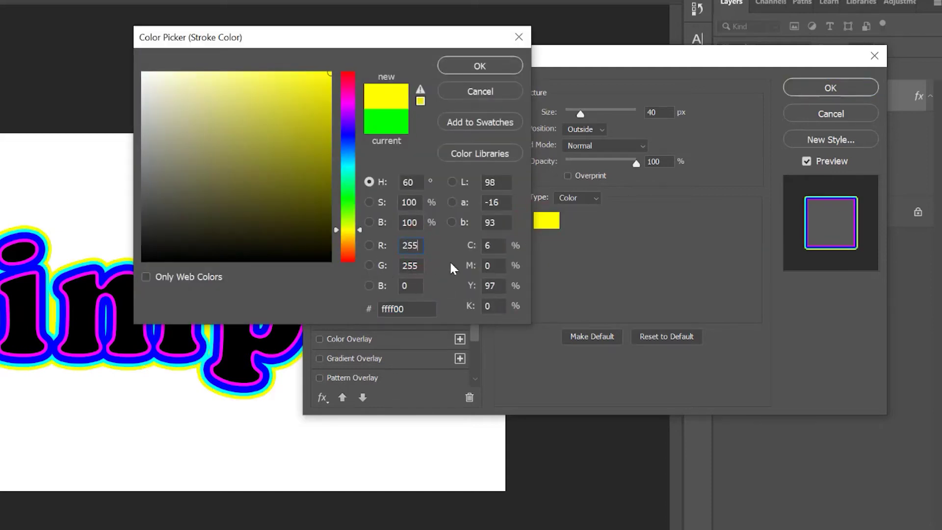
left_click(492, 67)
left_click(657, 113)
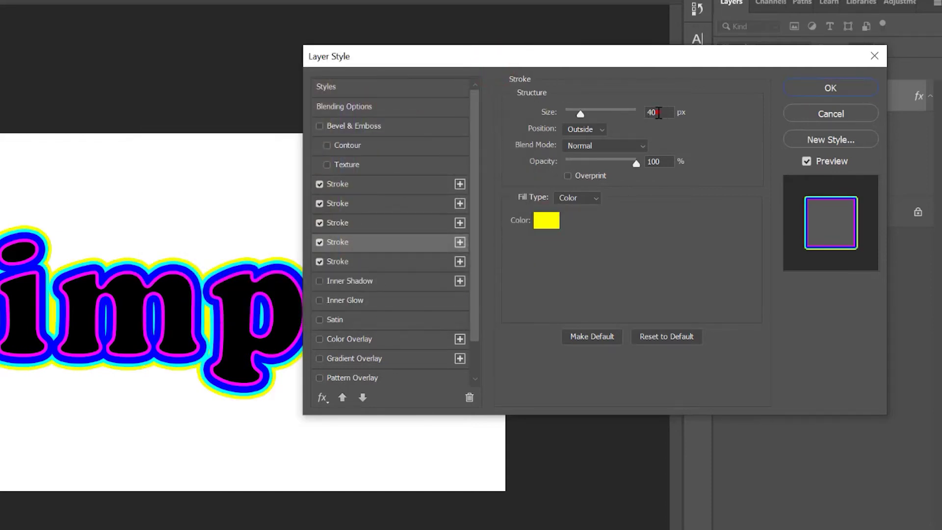
type("50")
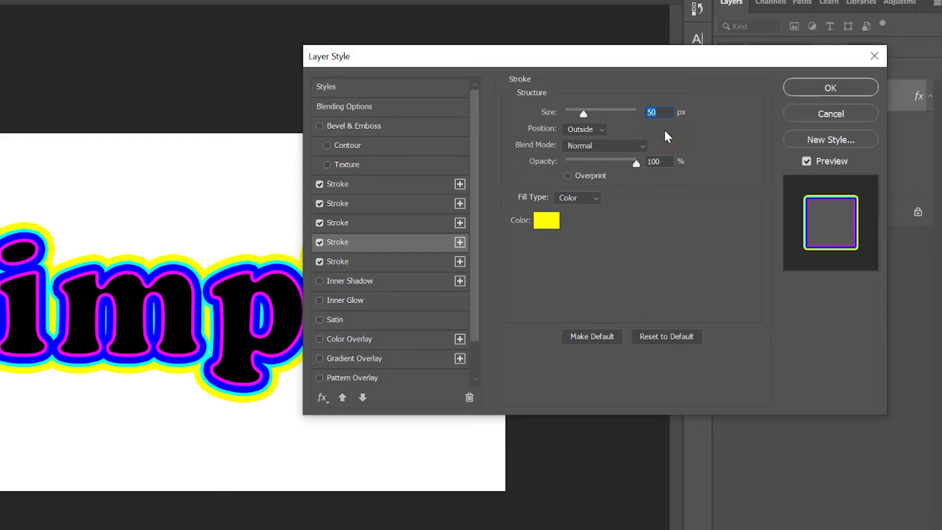
- Duplicate the yellow stroke and color the upper copy red with RGB values 255, 0, 0
left_click(460, 242)
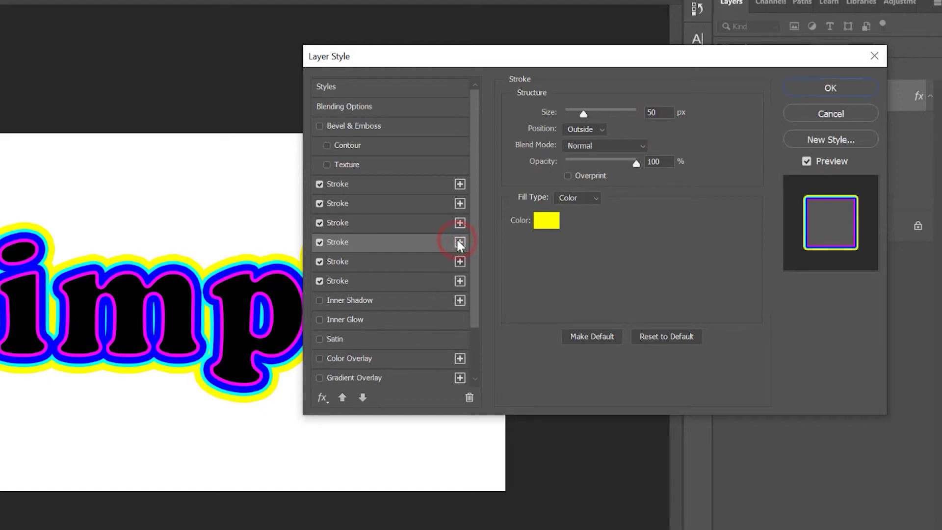
left_click(545, 224)
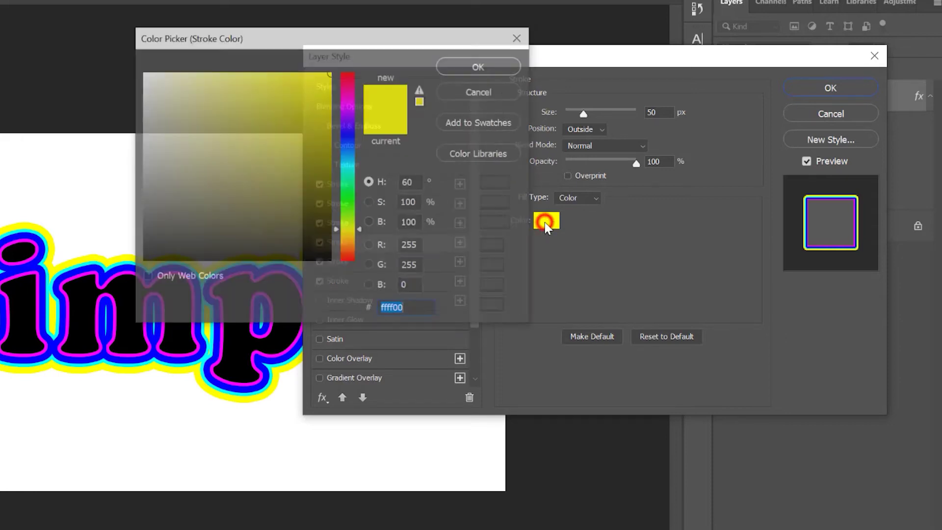
double_click(421, 266)
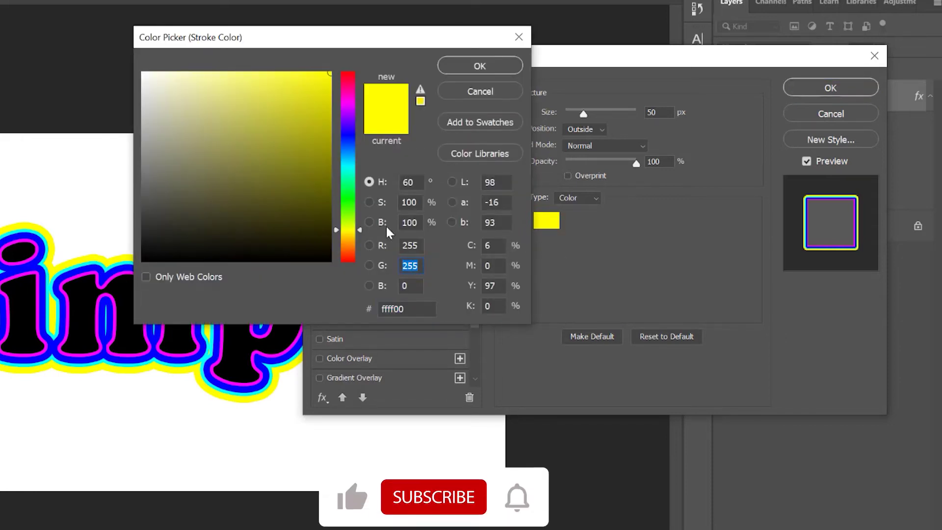
type("0")
left_click(460, 69)
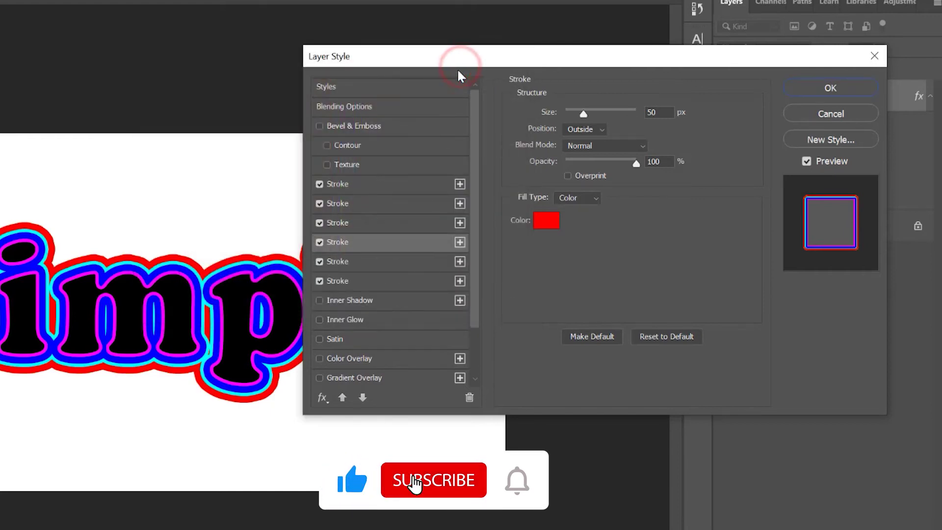
- Set the red stroke's size to 60 px, move it one place down below the yellow stroke and apply the layer style
double_click(658, 112)
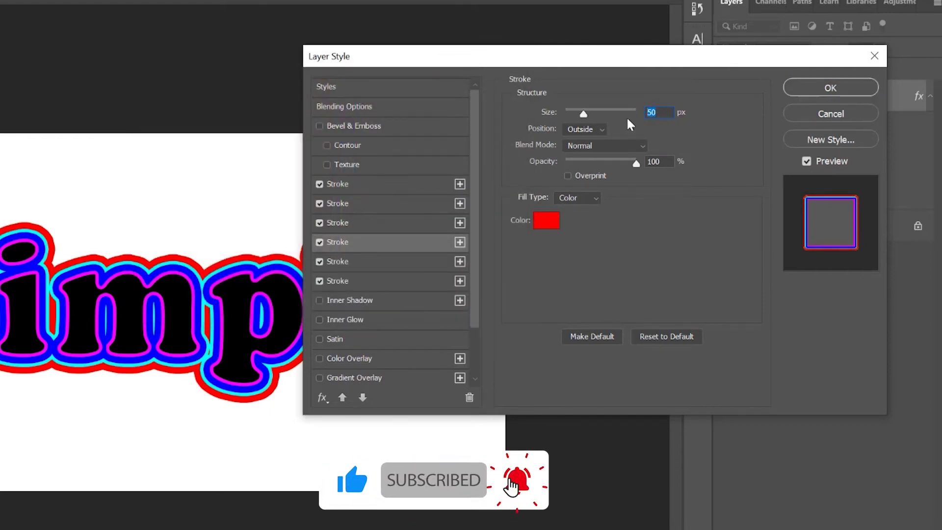
type("7")
type("0")
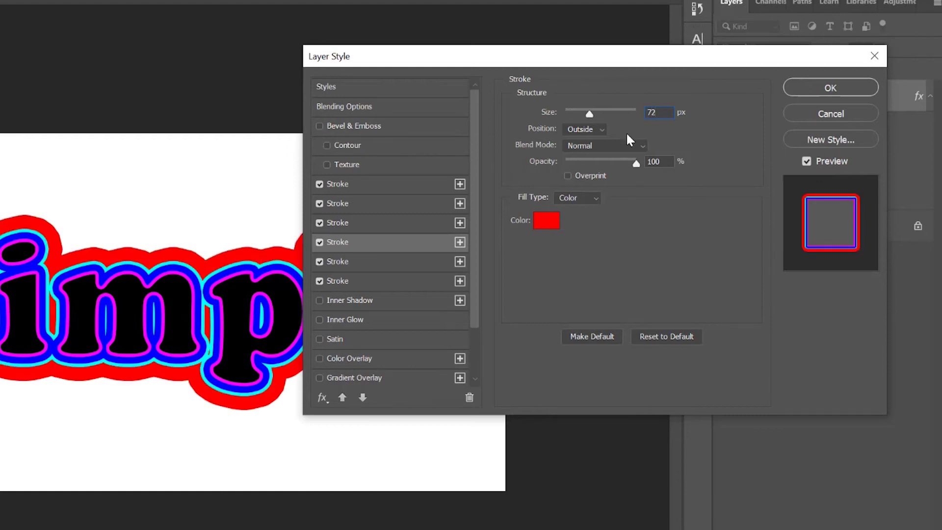
key("BackSpace")
key("BackSpace")
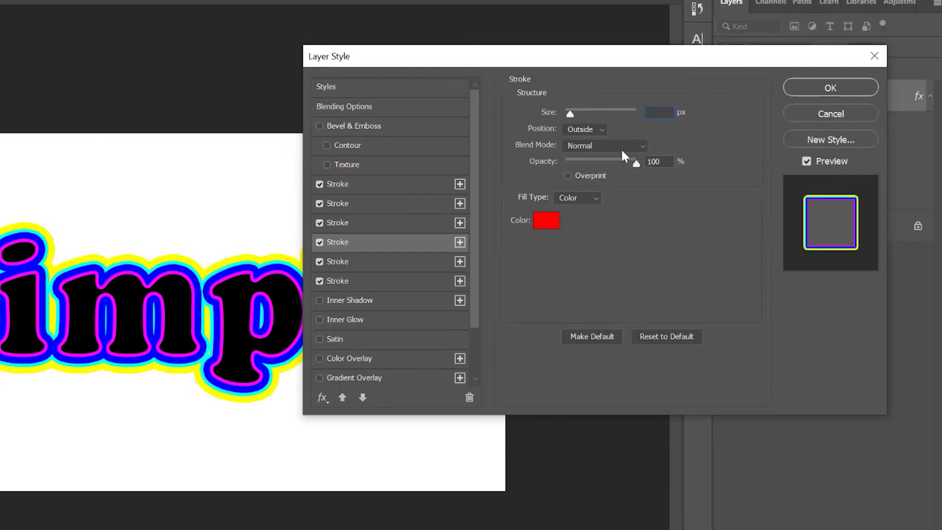
type("60")
left_click(684, 133)
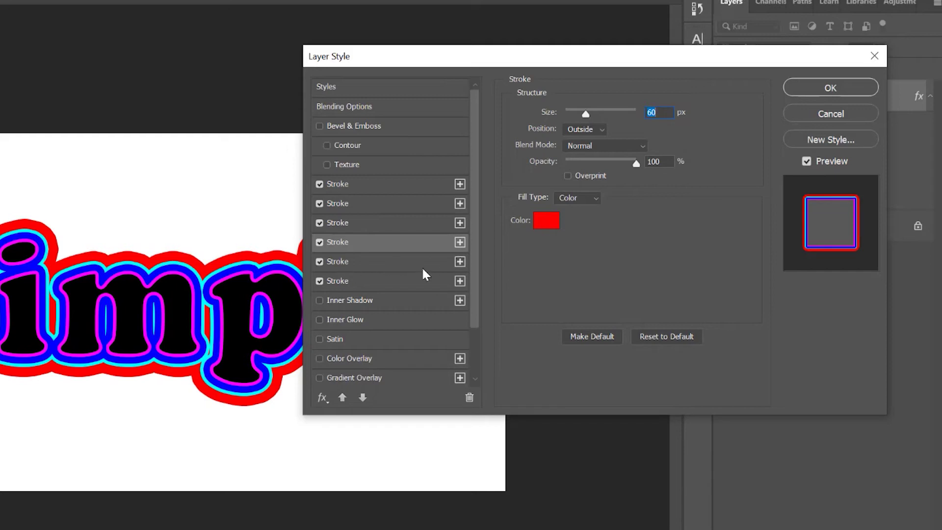
left_click(360, 399)
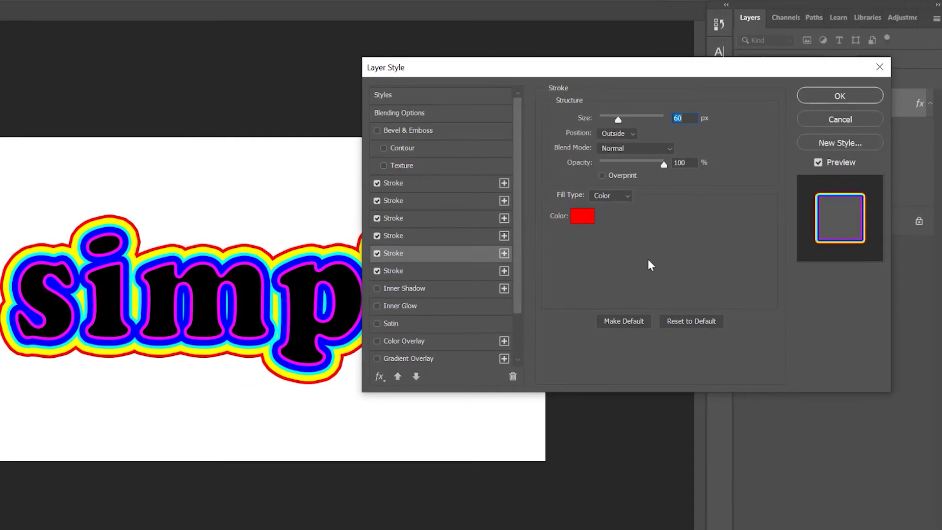
left_click_drag(645, 63, 699, 61)
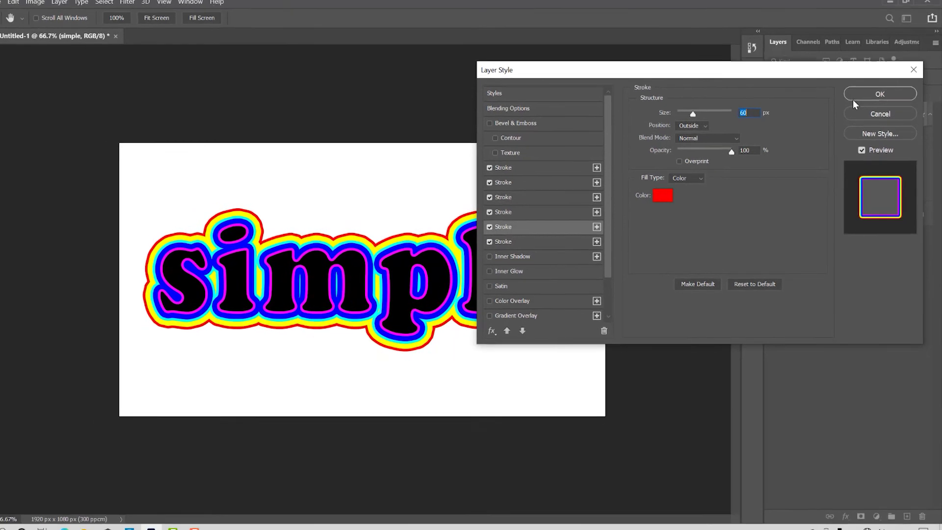
left_click(878, 90)
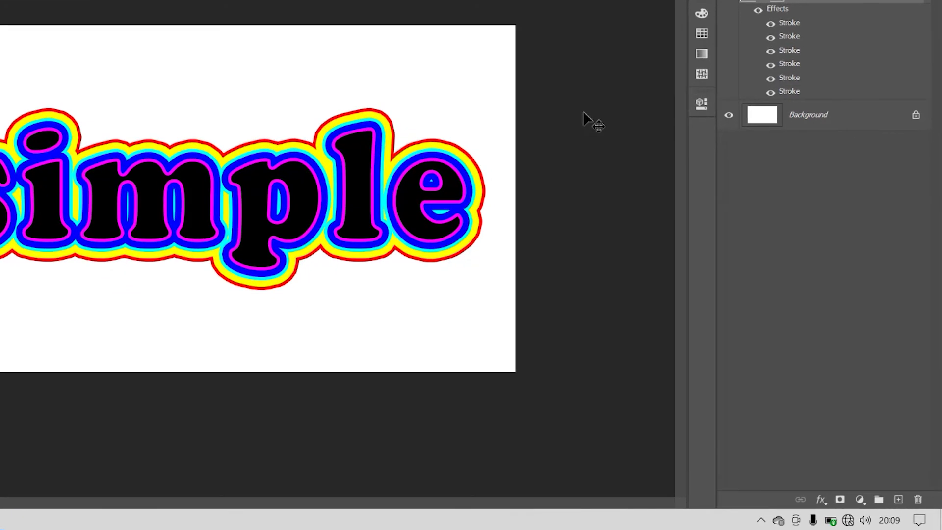
- Reopen the "simple" text layer's style and add a Color Overlay in white, ffffff
left_click(831, 501)
left_click(776, 436)
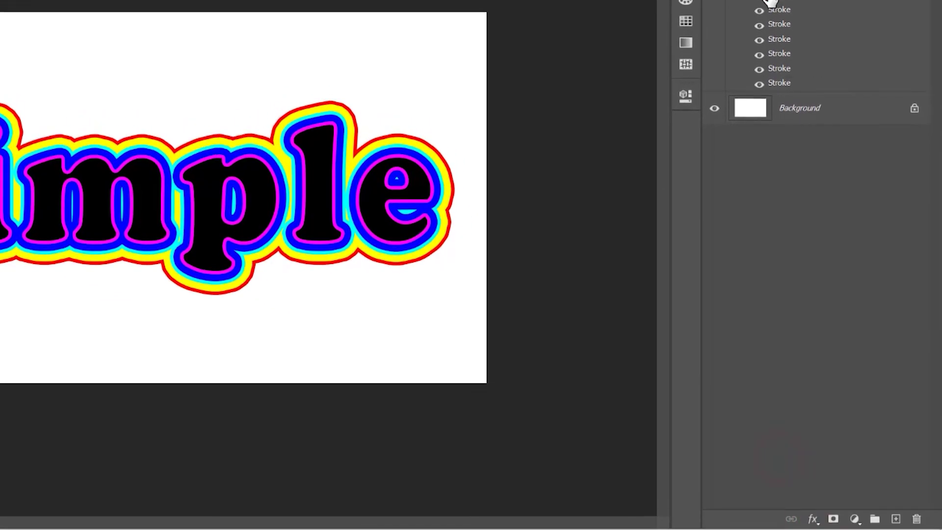
double_click(769, 61)
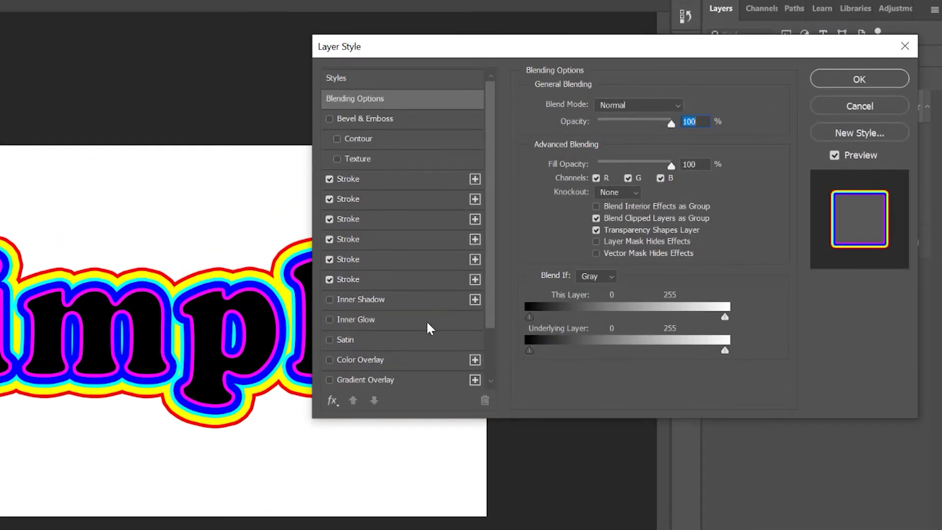
scroll(482, 303, "down", 2)
left_click(359, 318)
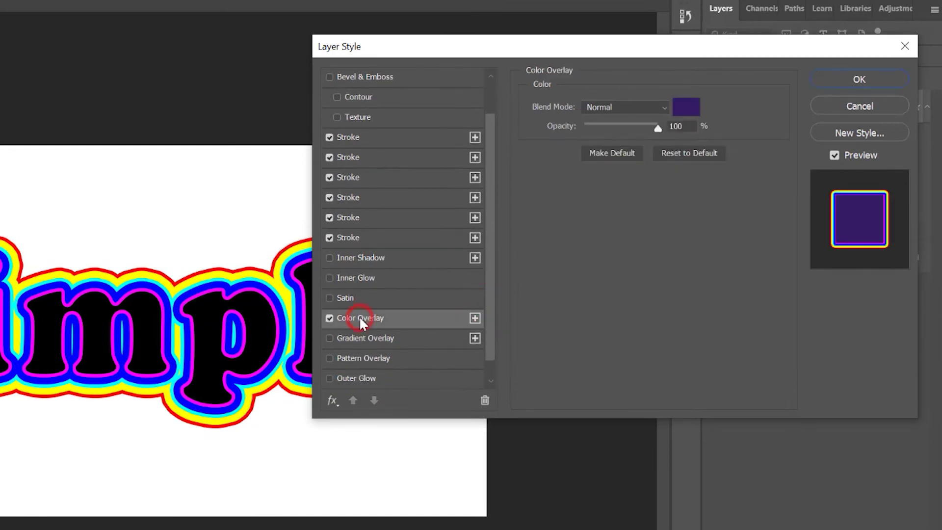
left_click(716, 155)
left_click(689, 105)
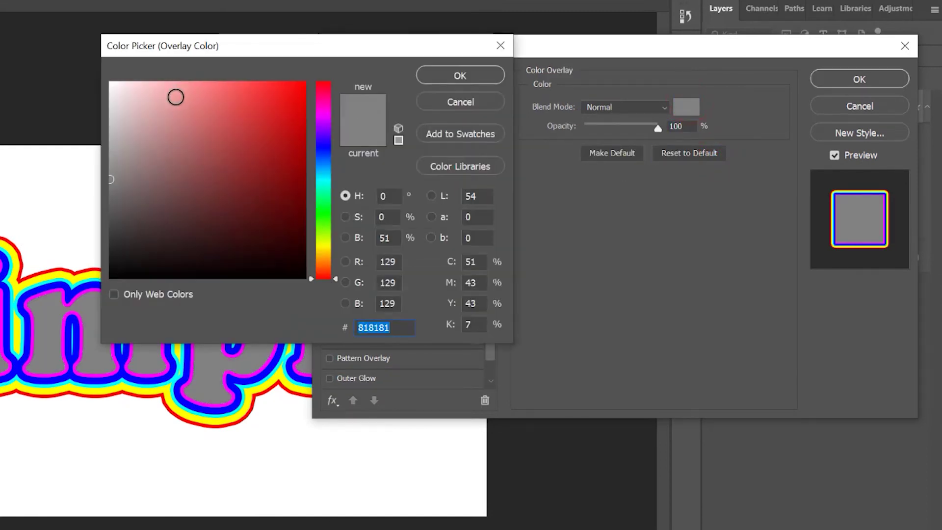
left_click_drag(160, 93, 76, 75)
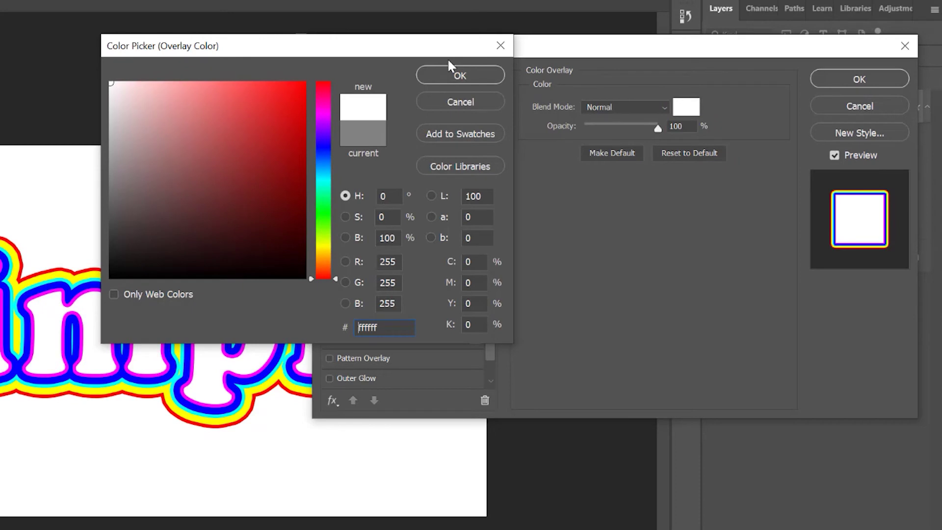
left_click(461, 75)
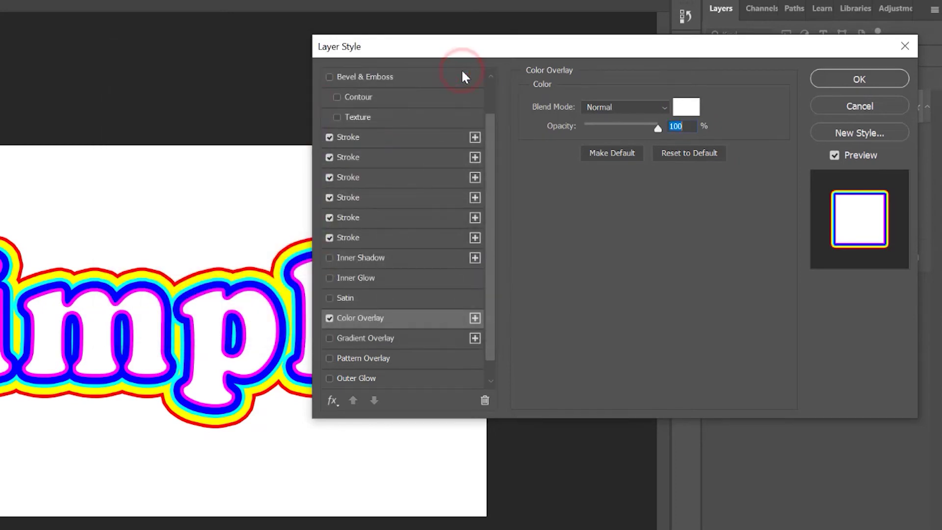
- Save the effects as a new style named "Rainbow Stracks" without adding it to the current library, and apply the layer style
mouse_move(536, 51)
left_mouse_down()
mouse_move(669, 43)
mouse_move(598, 59)
left_mouse_up()
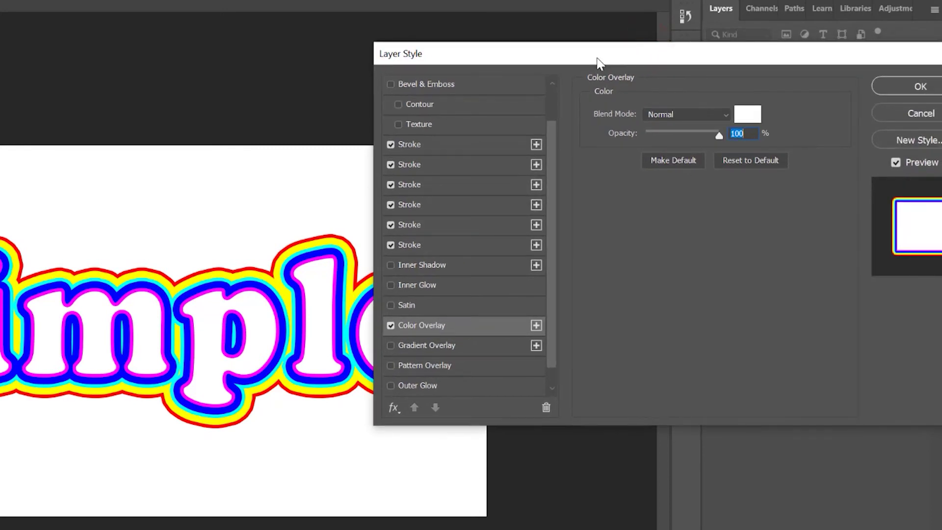
left_click_drag(846, 66, 842, 60)
left_click(834, 139)
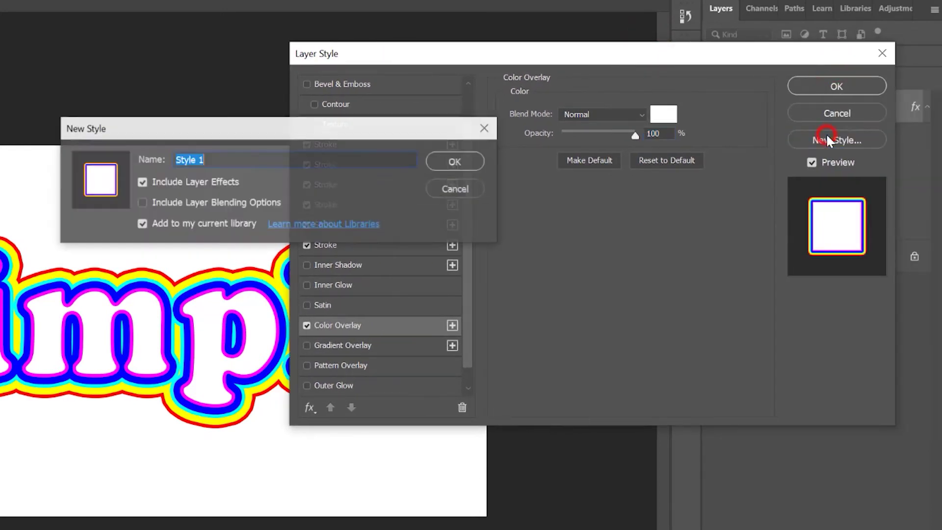
type("Rinbow Stracks")
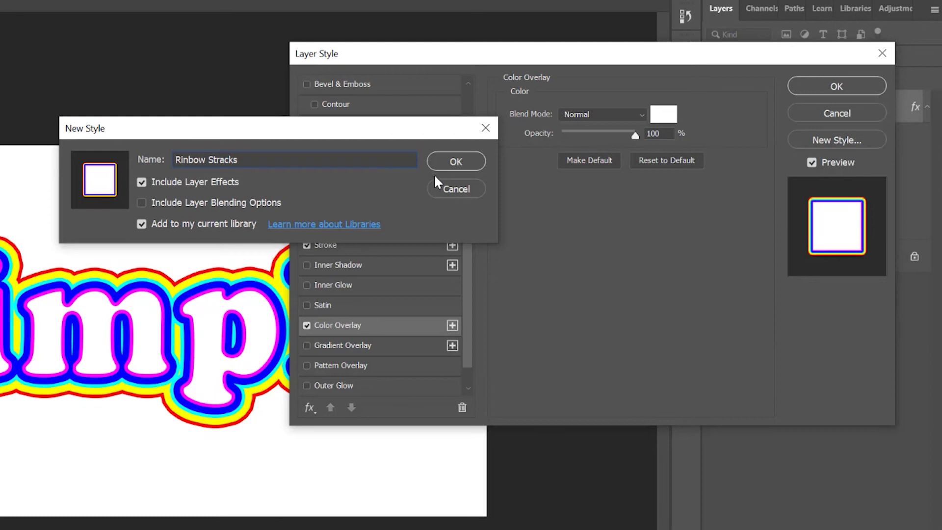
left_click(180, 159)
type("a")
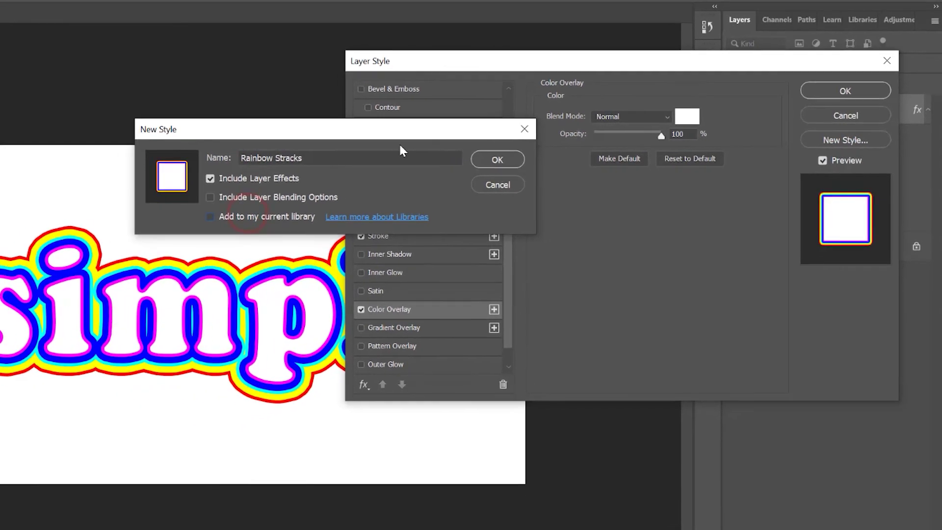
left_click(456, 162)
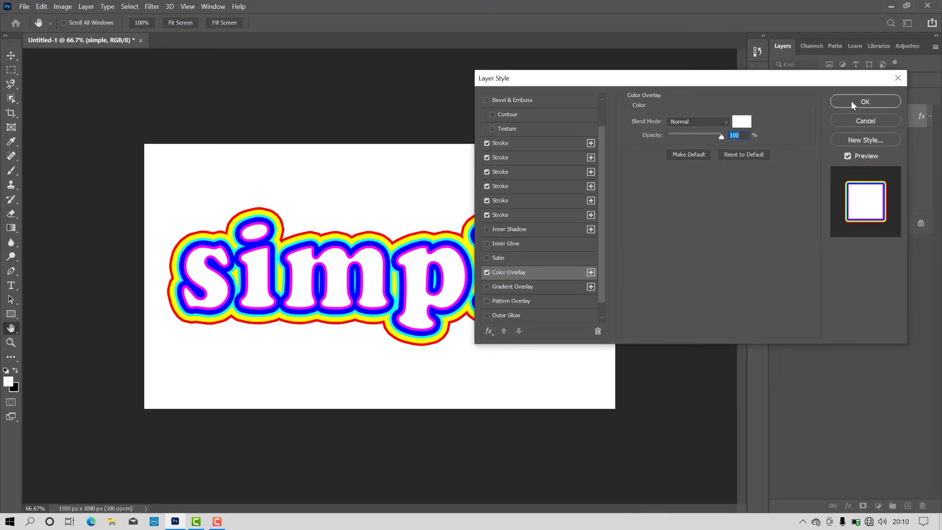
left_click(856, 97)
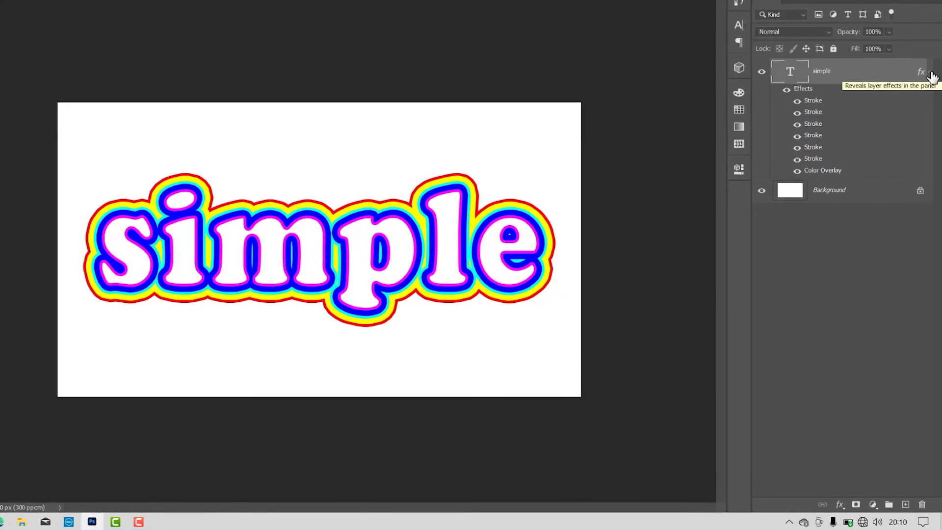
left_click(839, 504)
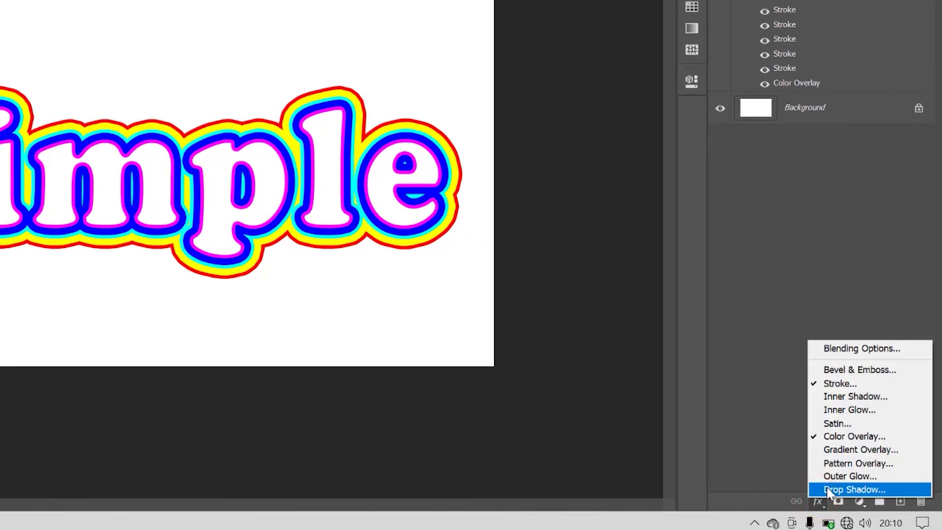
left_click(829, 490)
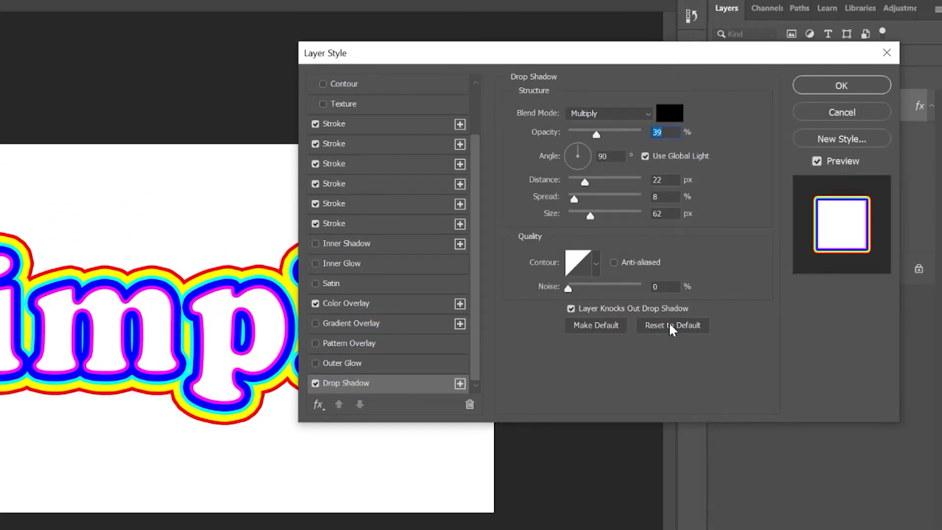
left_click(671, 326)
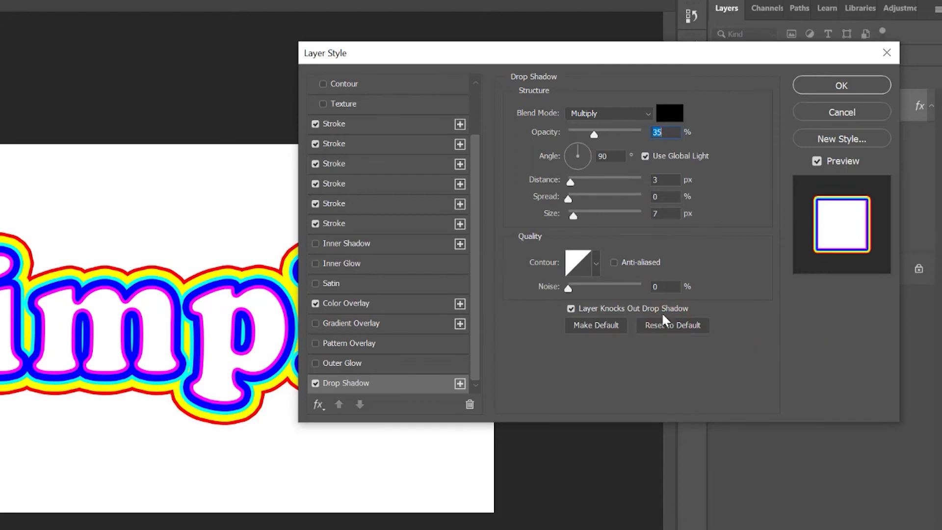
mouse_move(614, 183)
left_mouse_down()
mouse_move(641, 175)
mouse_move(625, 175)
left_mouse_up()
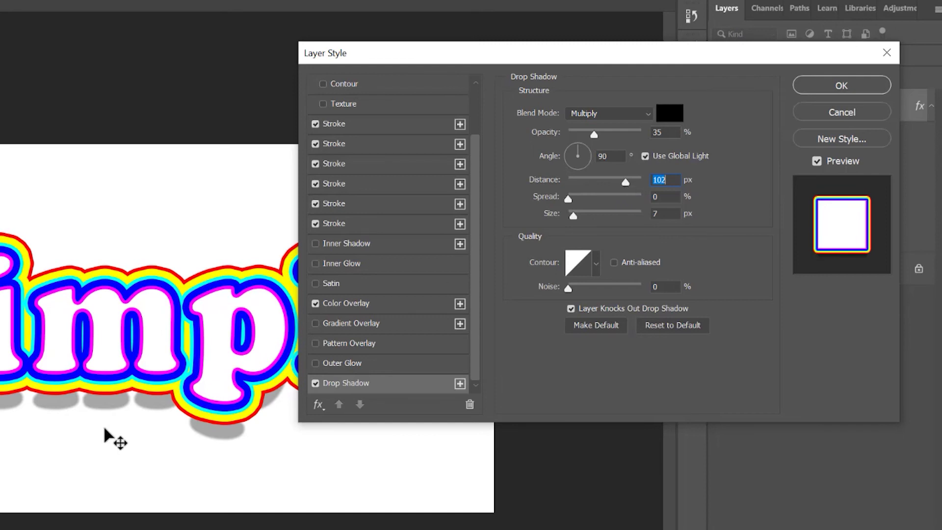
left_click_drag(106, 431, 124, 457)
left_click_drag(499, 48, 561, 4)
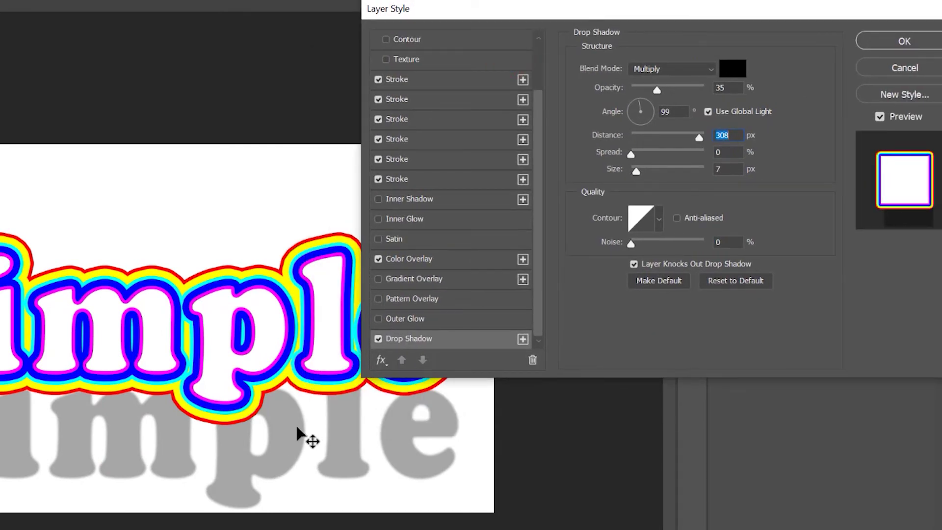
left_click(906, 68)
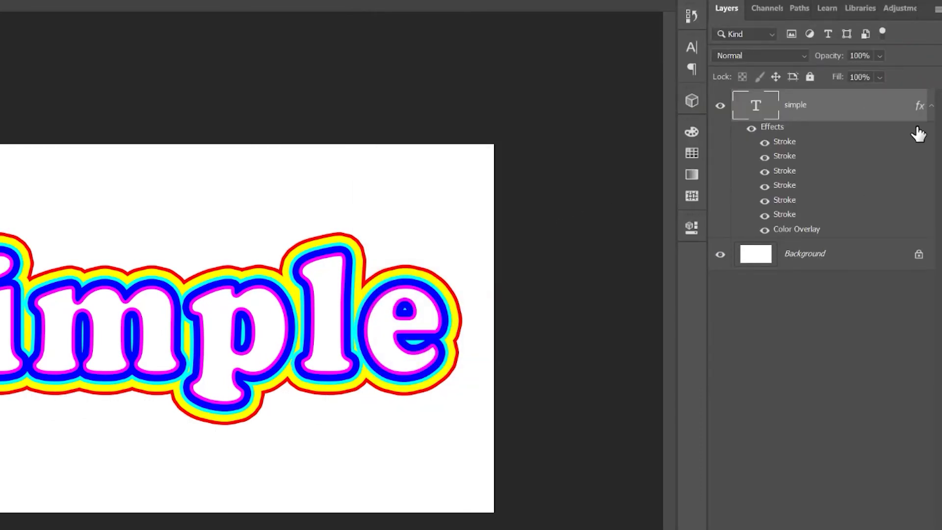
- Put the "simple" text layer into a new group named "Text" and check the group's contents
left_click(930, 107)
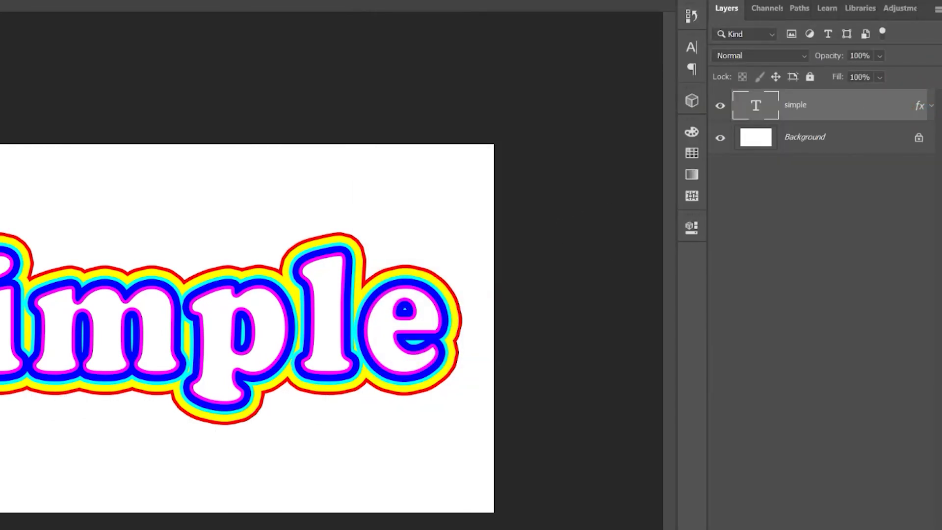
left_click(938, 9)
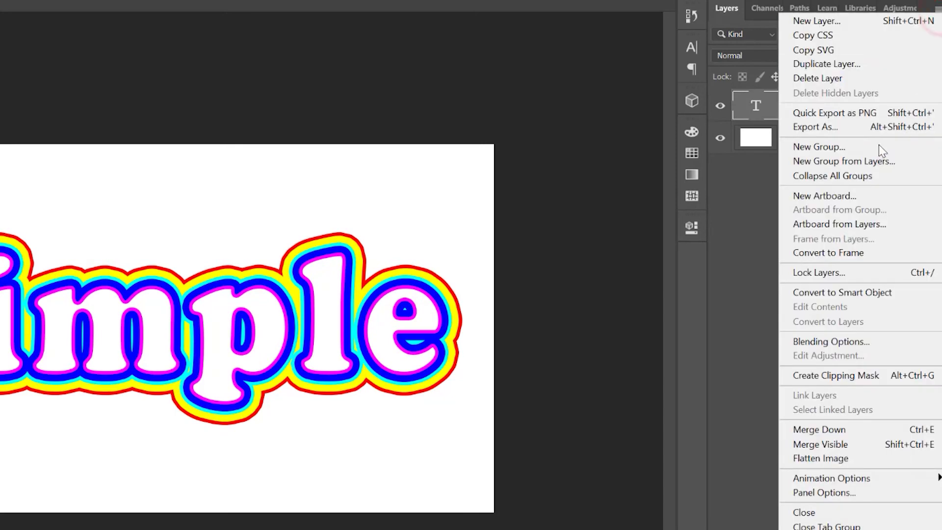
left_click(866, 165)
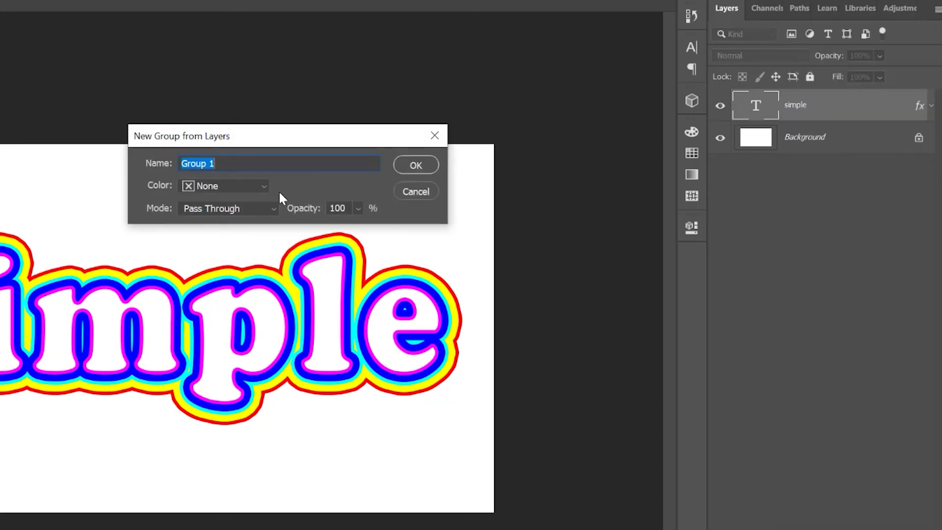
type("Text")
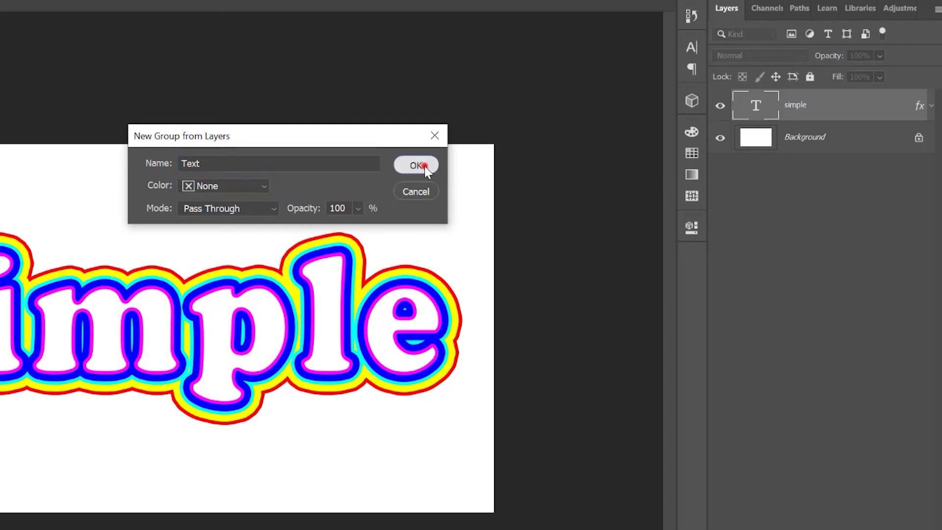
left_click(425, 167)
left_click(739, 98)
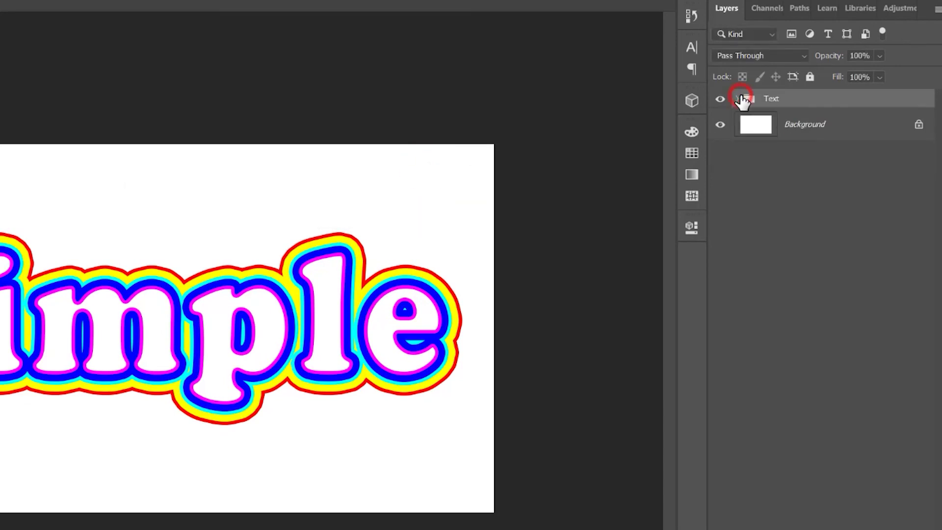
left_click(740, 99)
left_click(930, 126)
left_click(919, 125)
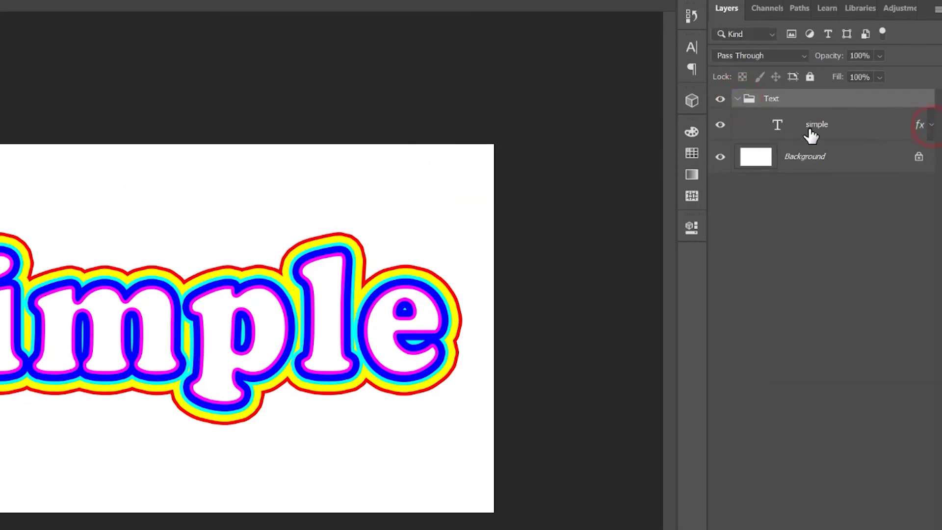
left_click(738, 98)
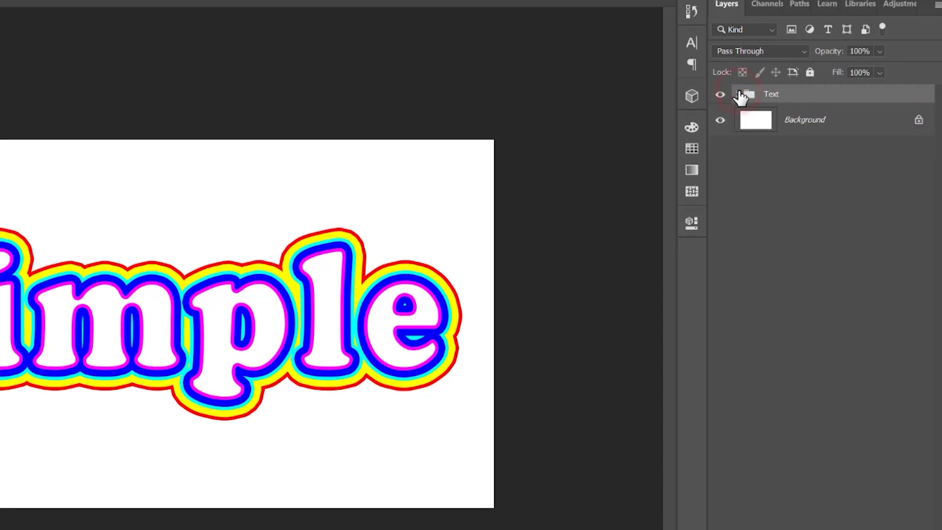
- Add a Drop Shadow with default settings to the "Text" group and reset the effects list to its default
left_click(819, 493)
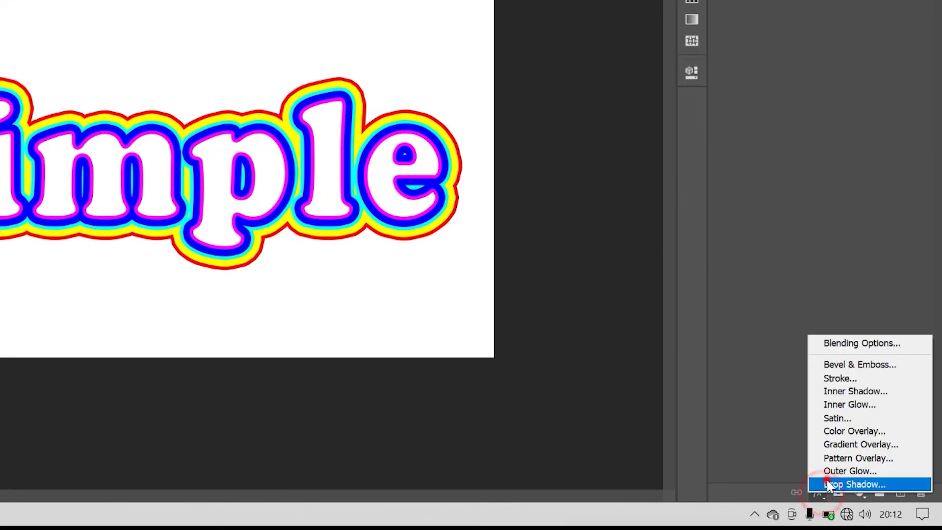
left_click(828, 485)
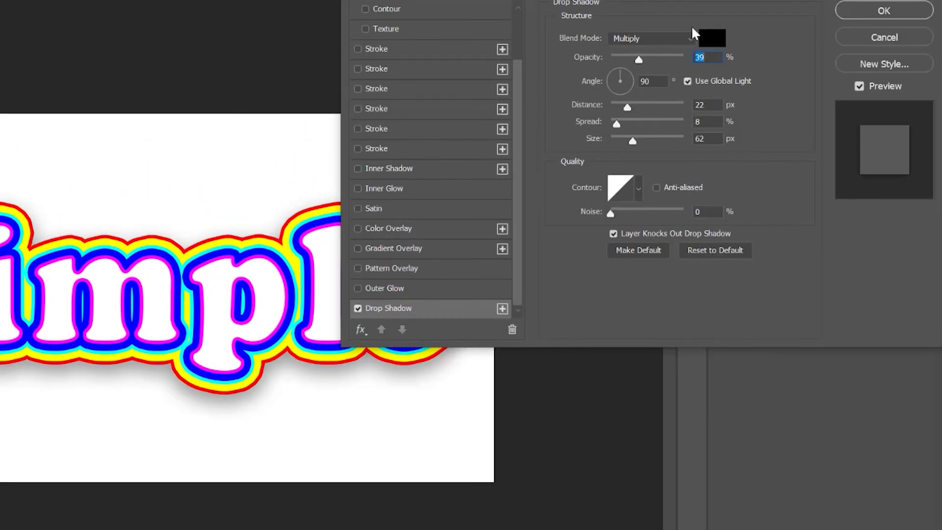
left_click(737, 248)
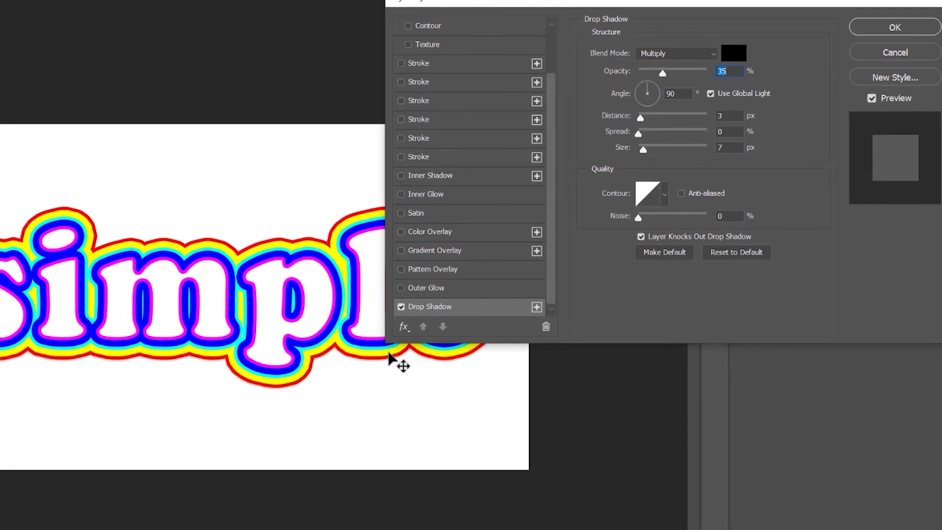
left_click(404, 326)
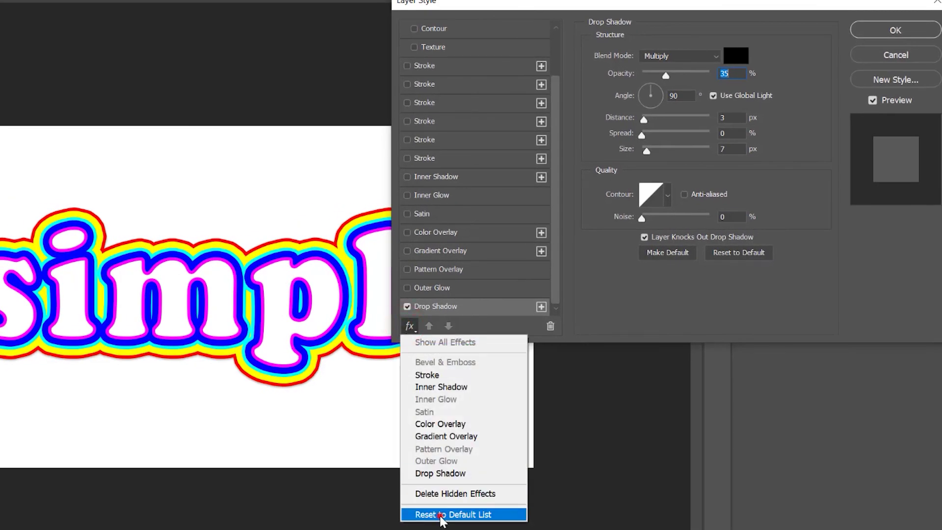
left_click(441, 516)
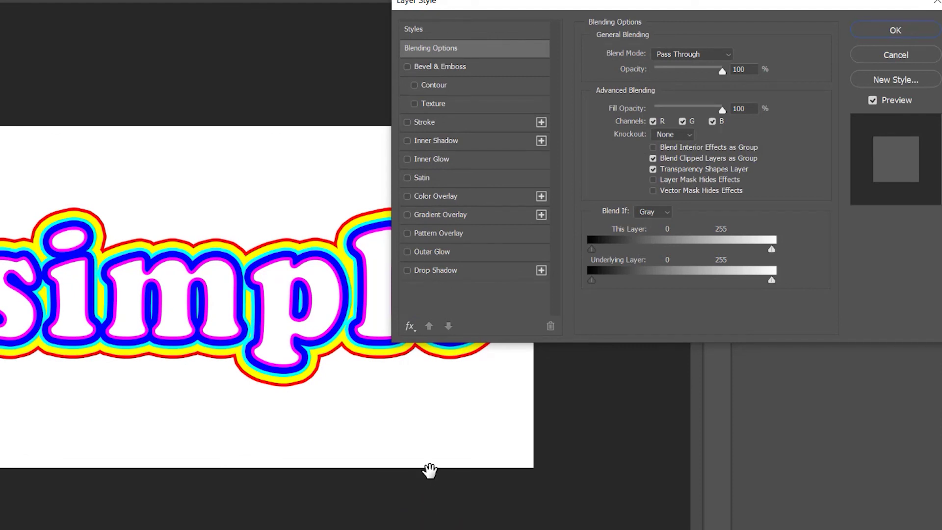
left_click(424, 272)
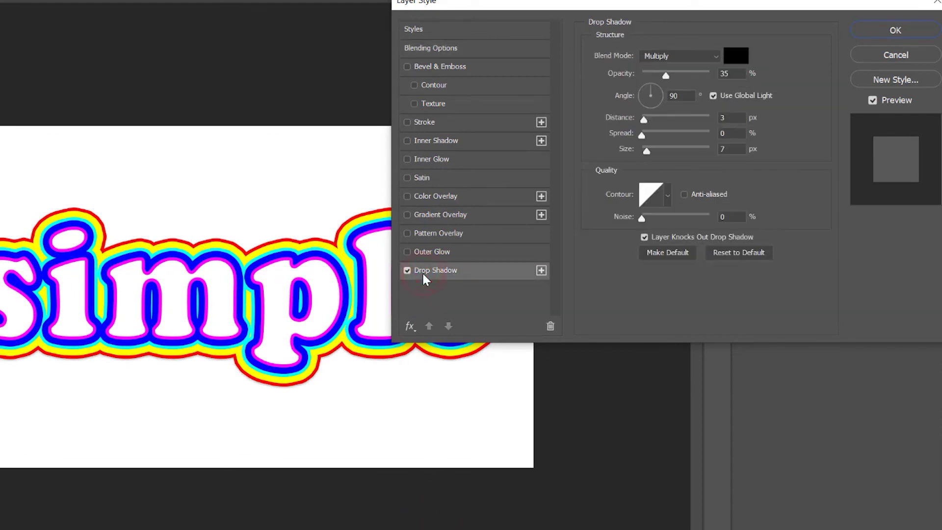
- Set the group's drop shadow to a 135° angle, 36 px distance, 55% opacity and 8 px size
left_click(679, 95)
type("135")
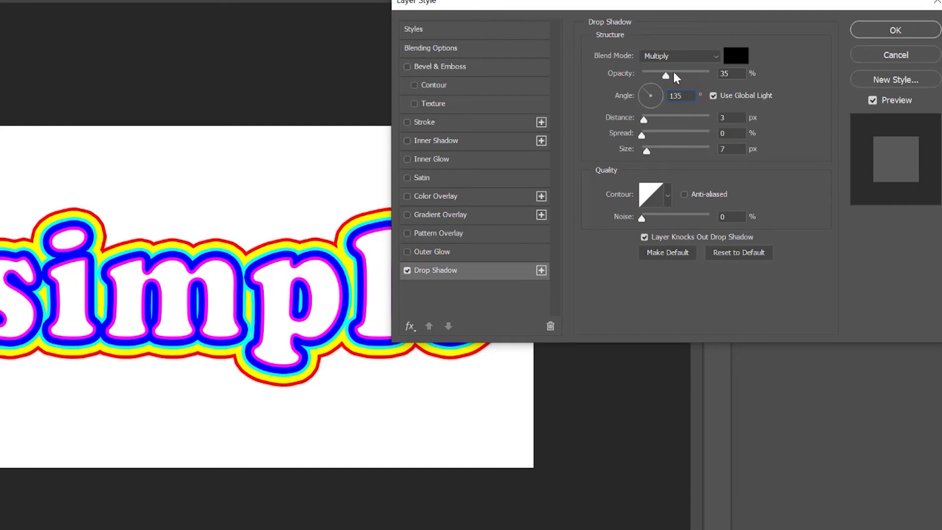
type("36")
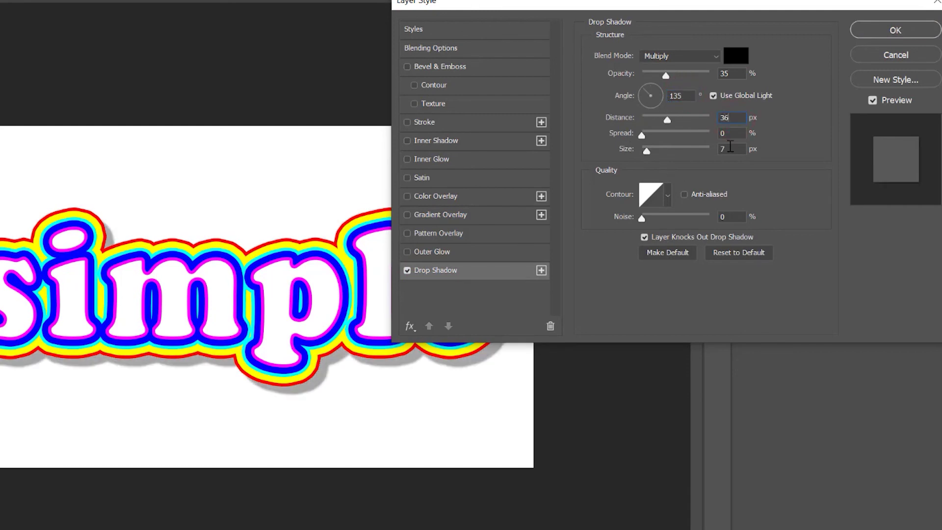
type("18")
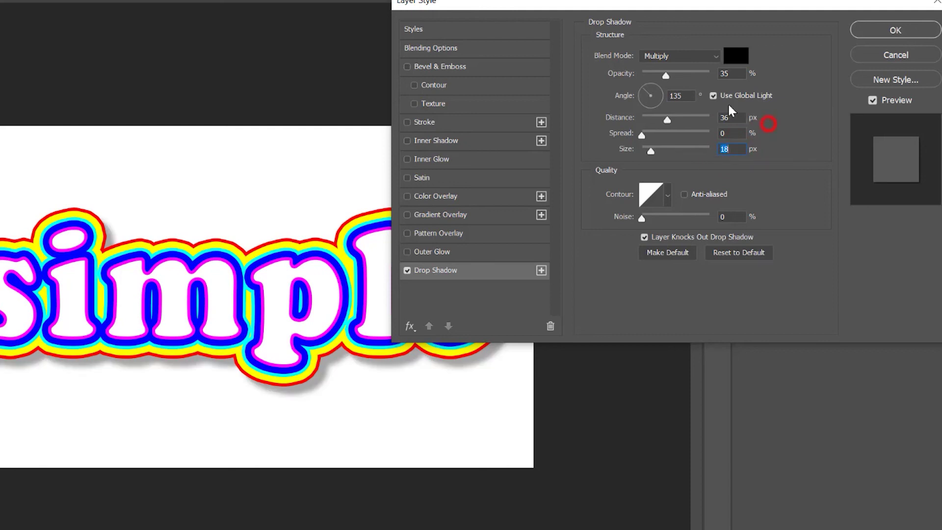
left_click_drag(664, 77, 680, 75)
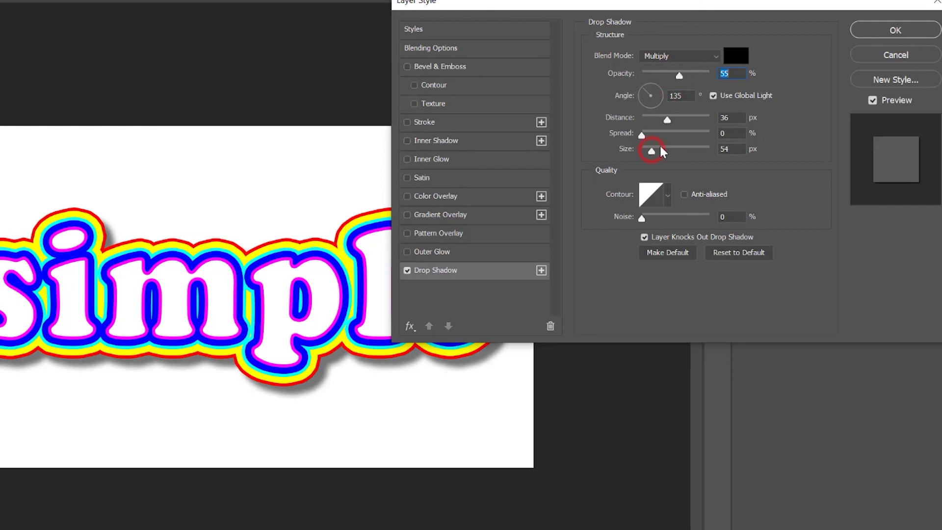
left_click_drag(660, 146, 647, 150)
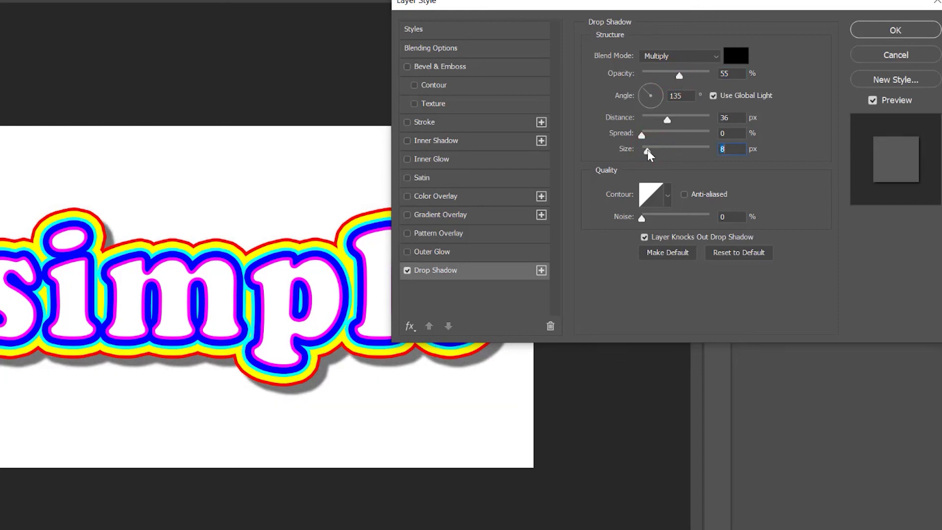
- Sample the text's red outline as the shadow color, darken it to a deep red and apply the layer style
left_click(735, 56)
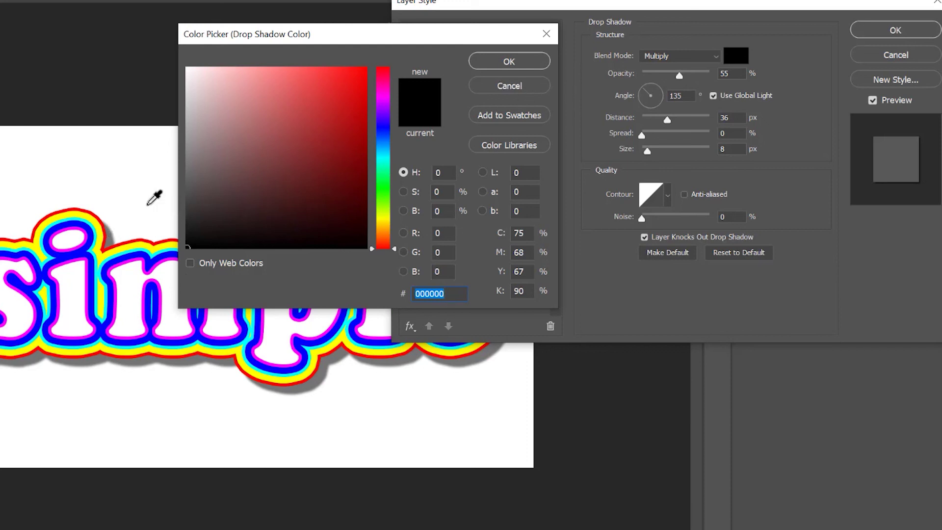
left_click(77, 209)
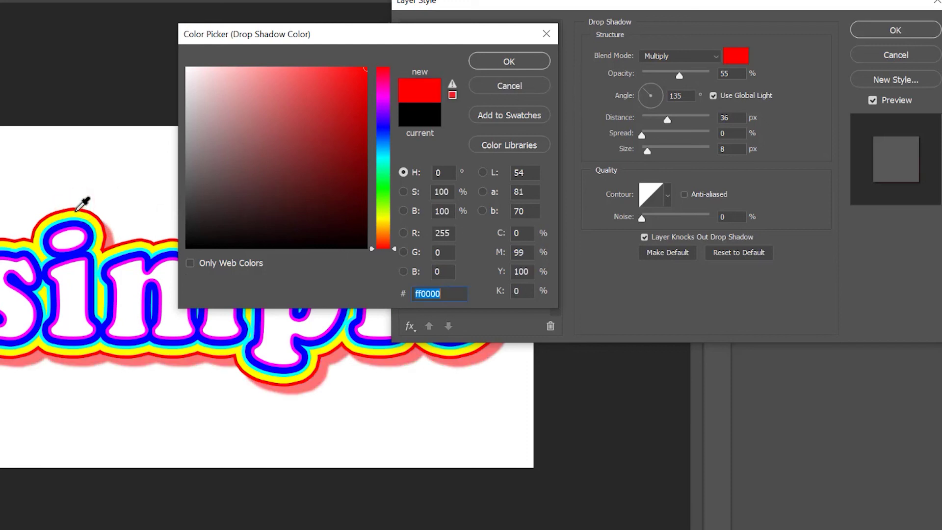
left_click_drag(363, 141, 365, 158)
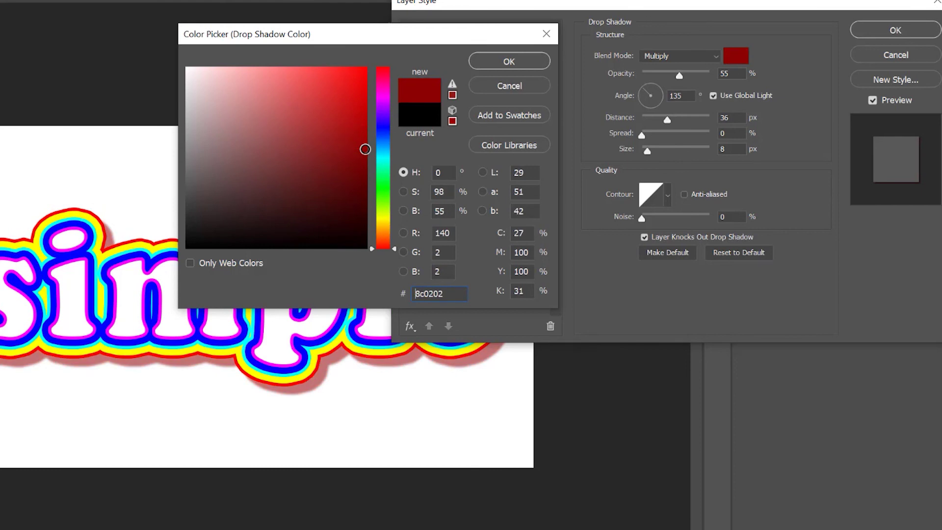
left_click(496, 60)
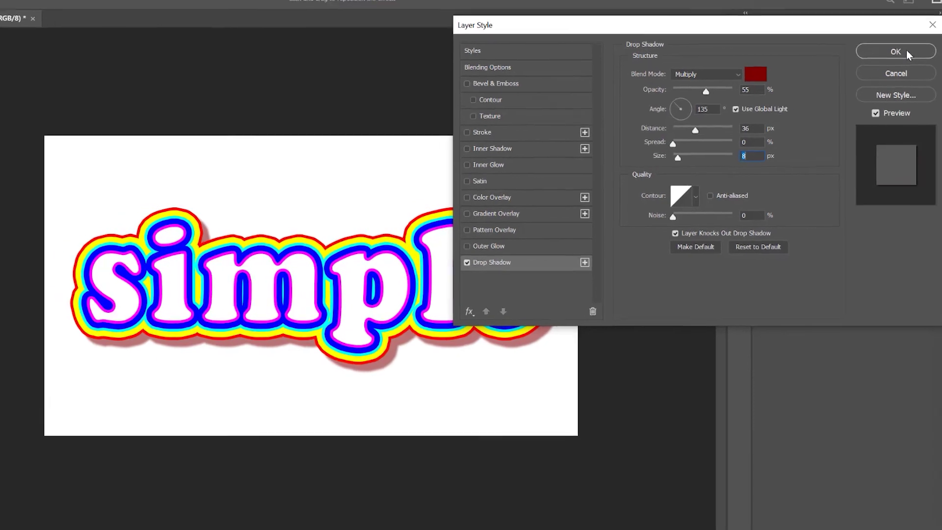
left_click(905, 50)
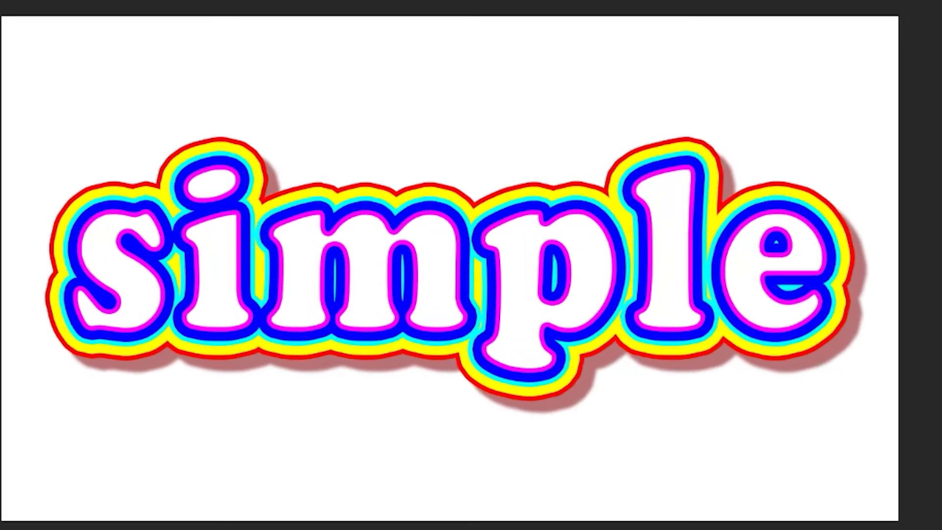